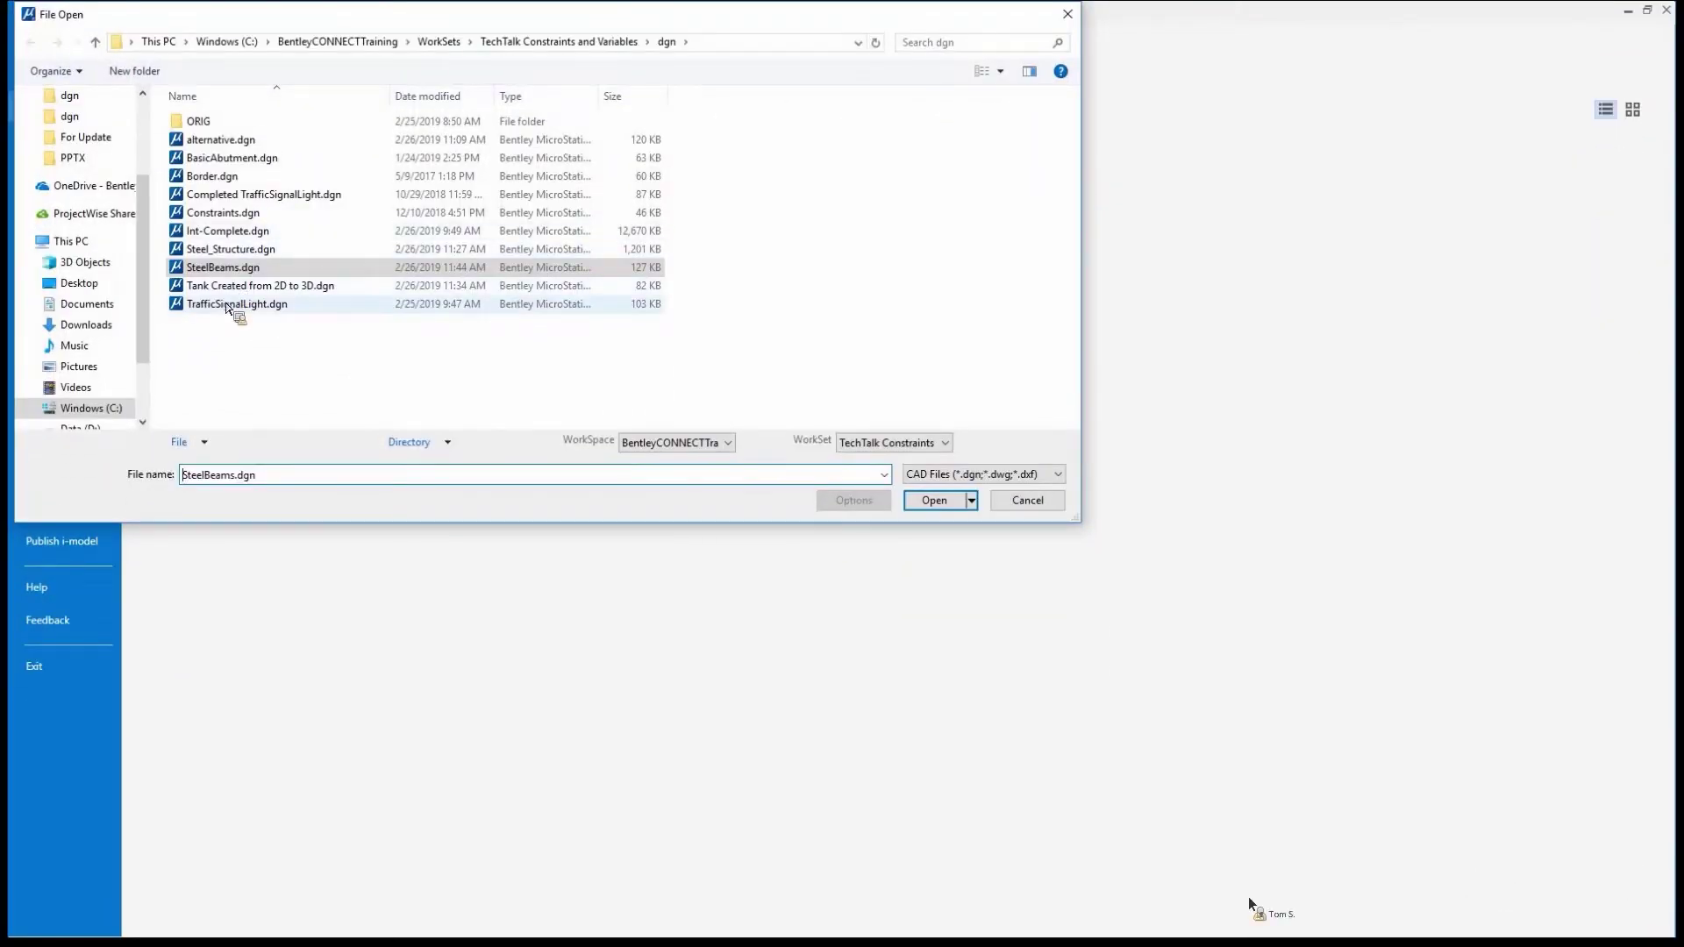
Open TrafficSignalLight.dgn and close the Variables dialog to leave the signal light model unobstructed.
click(235, 304)
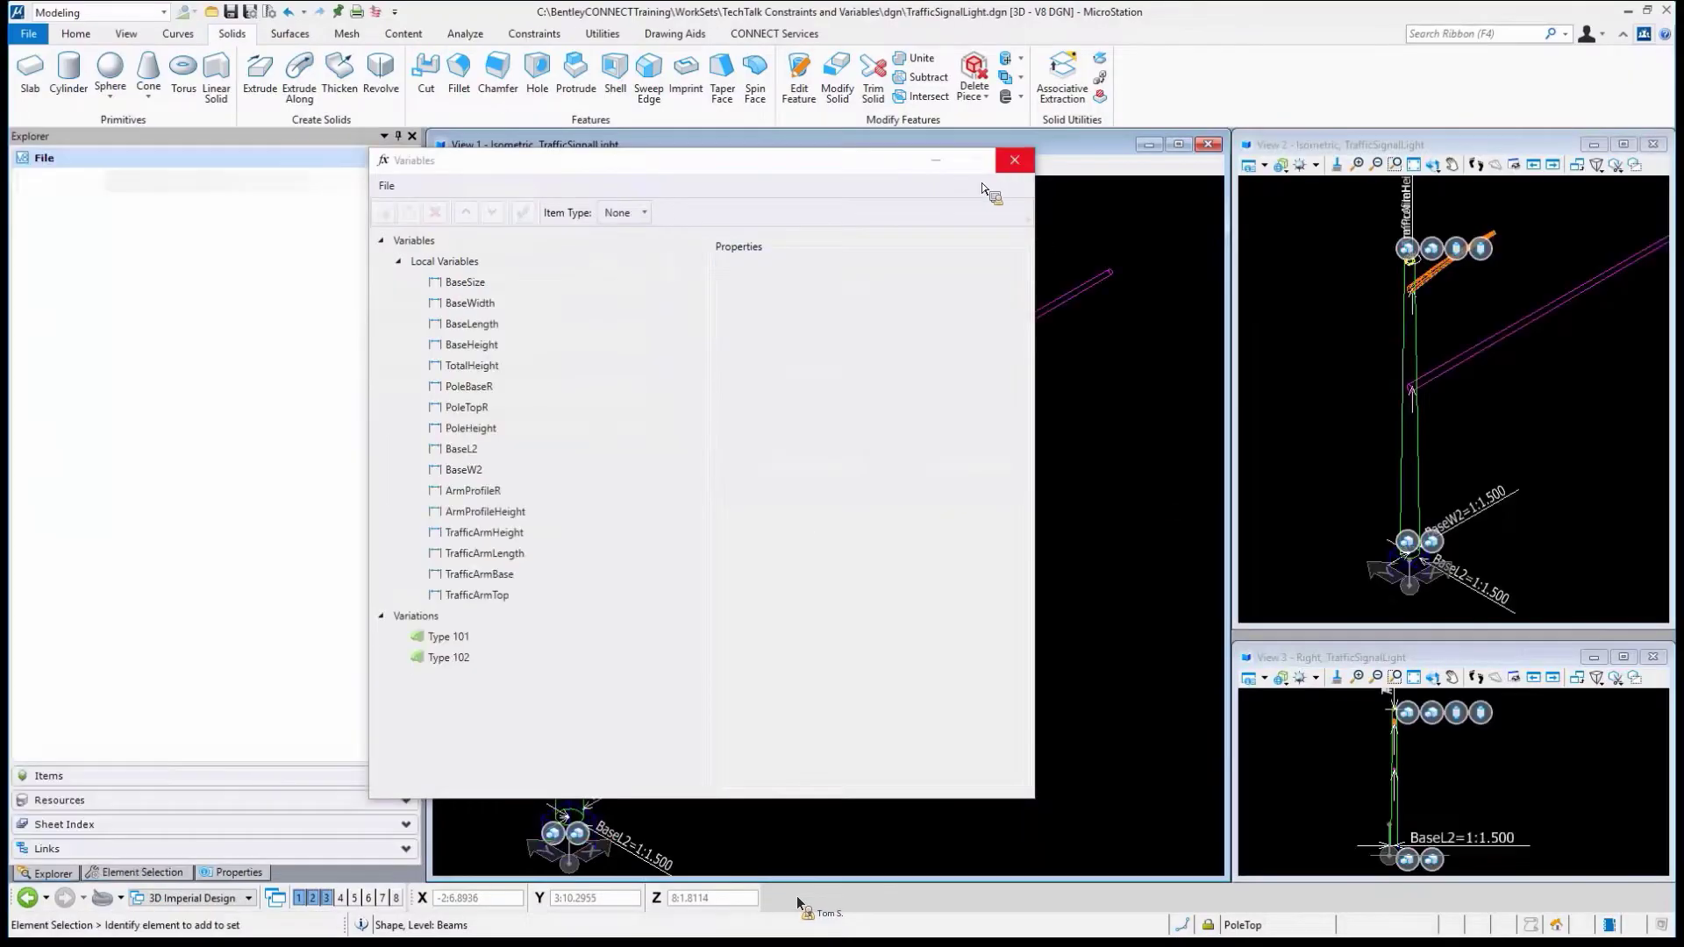
click(1015, 160)
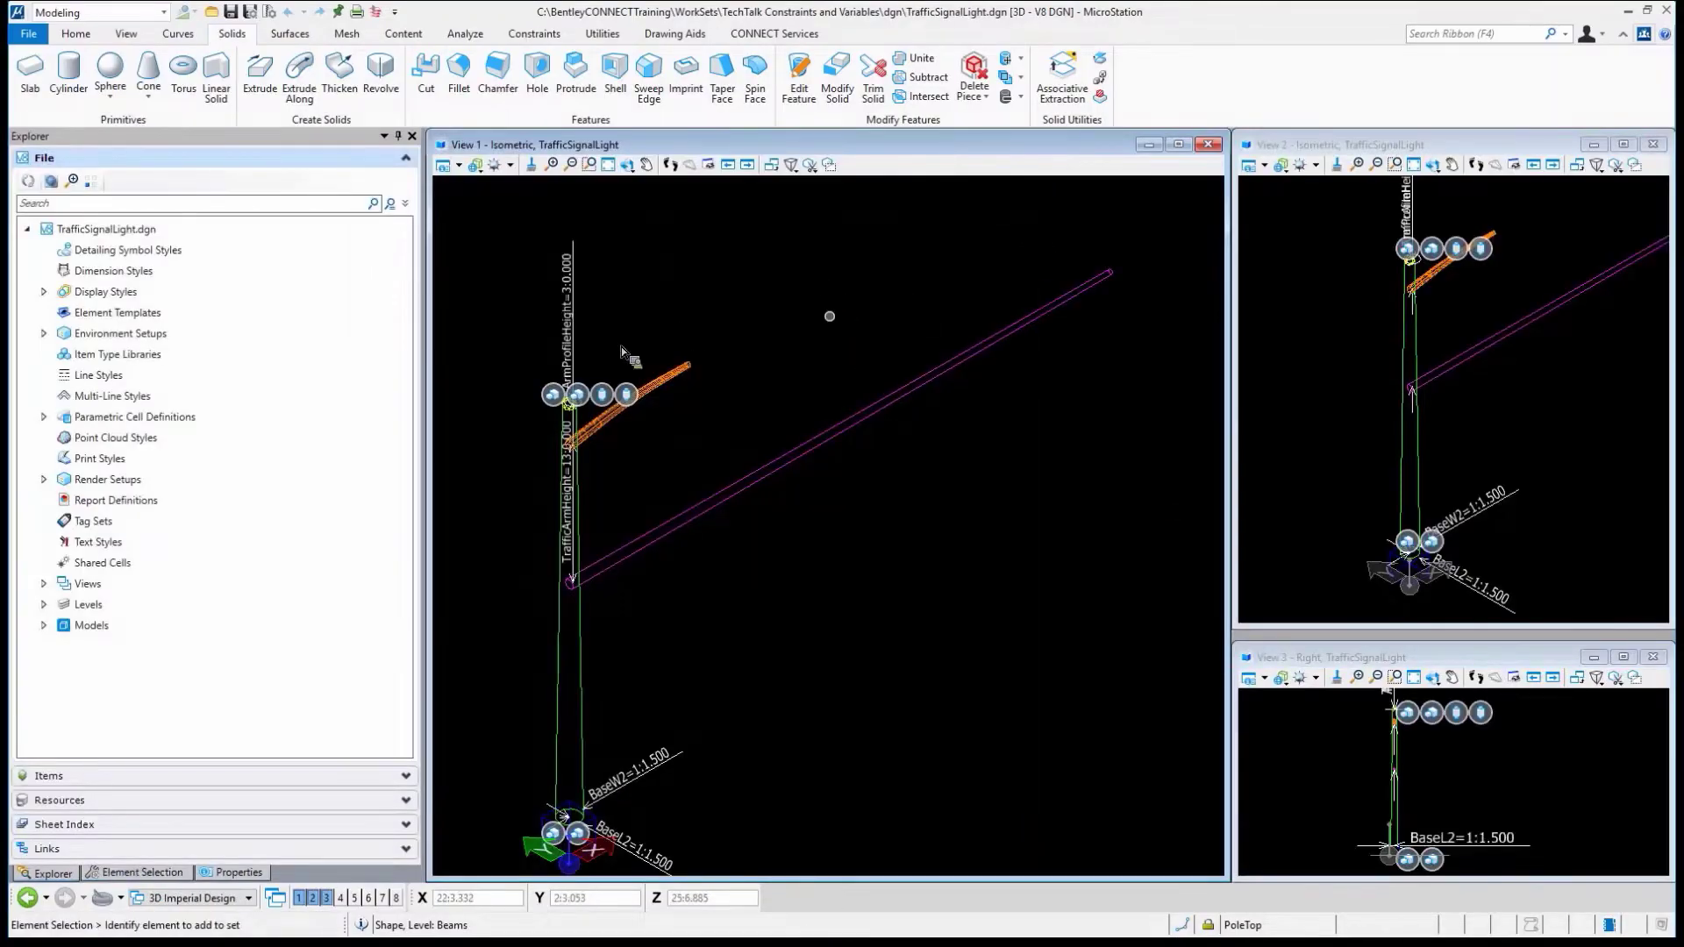
middle_drag(621, 346, 731, 254)
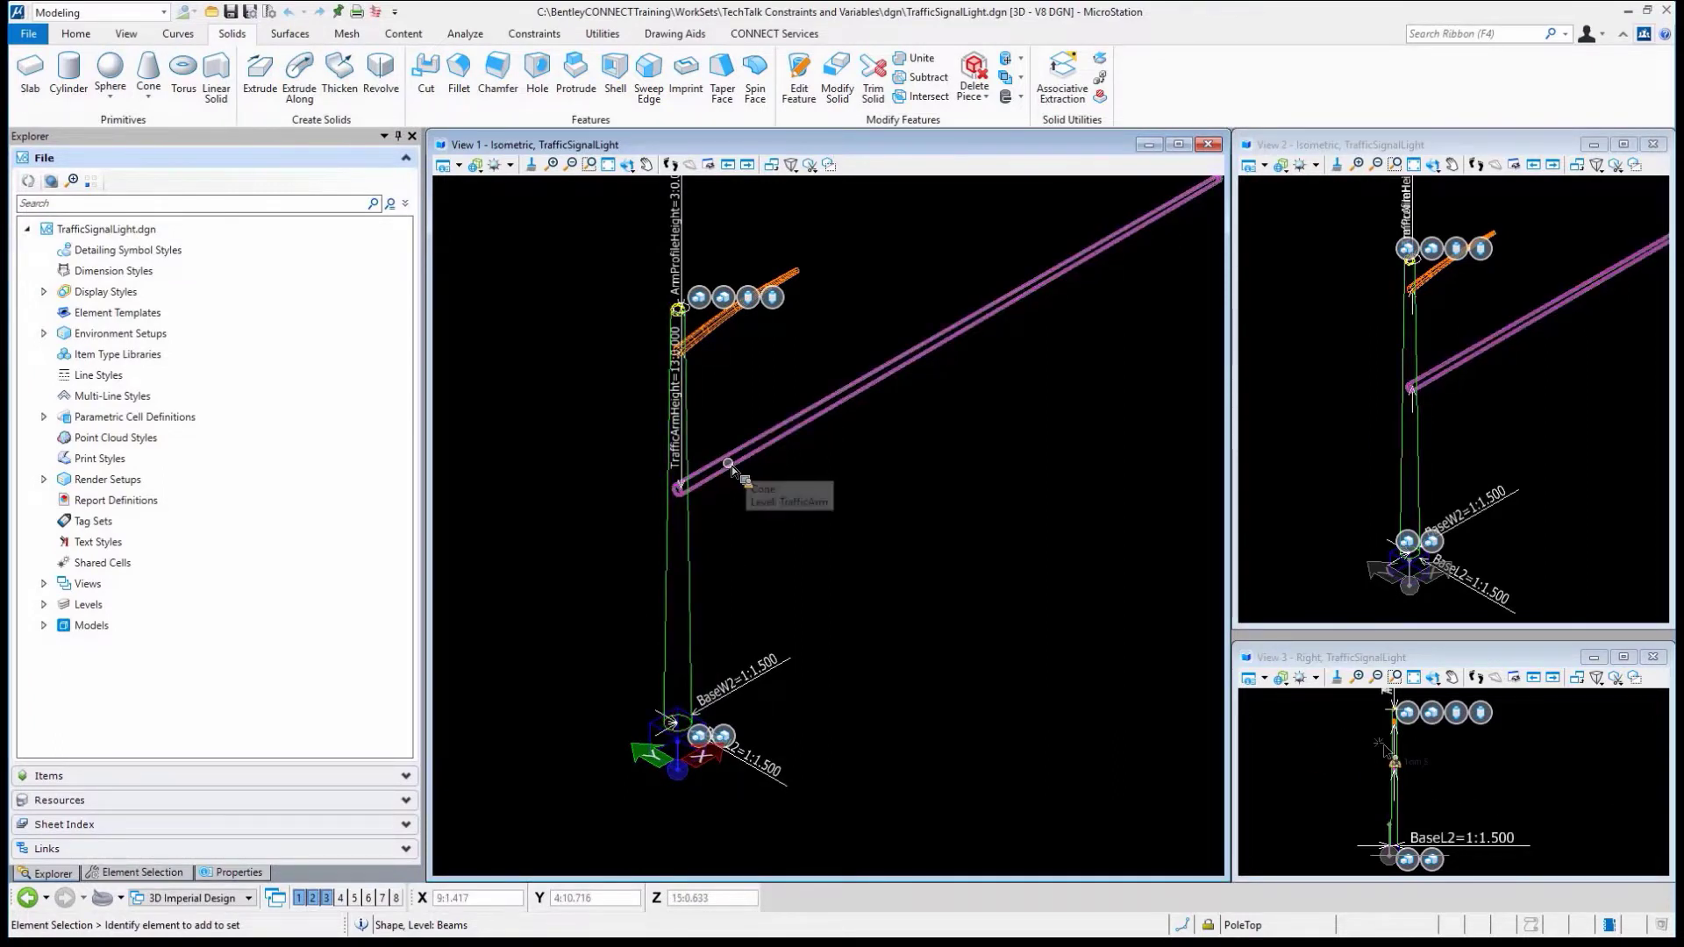
click(723, 332)
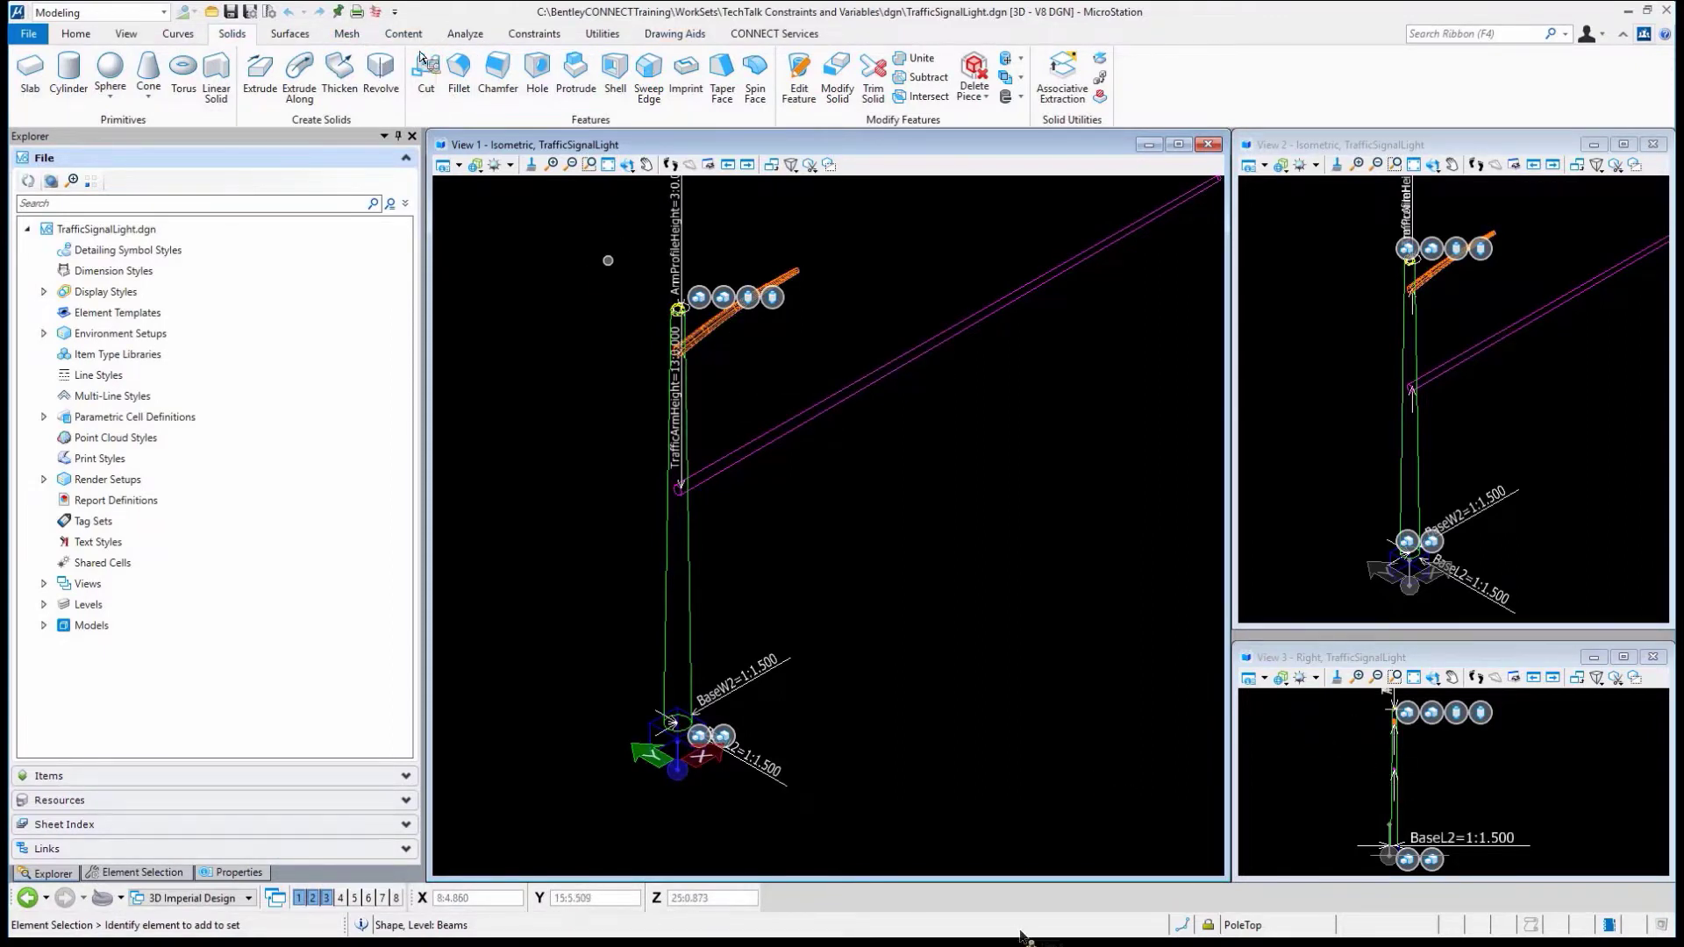
Examine the variable values of the Type 101 variation and the corresponding parts of the signal light model.
click(518, 35)
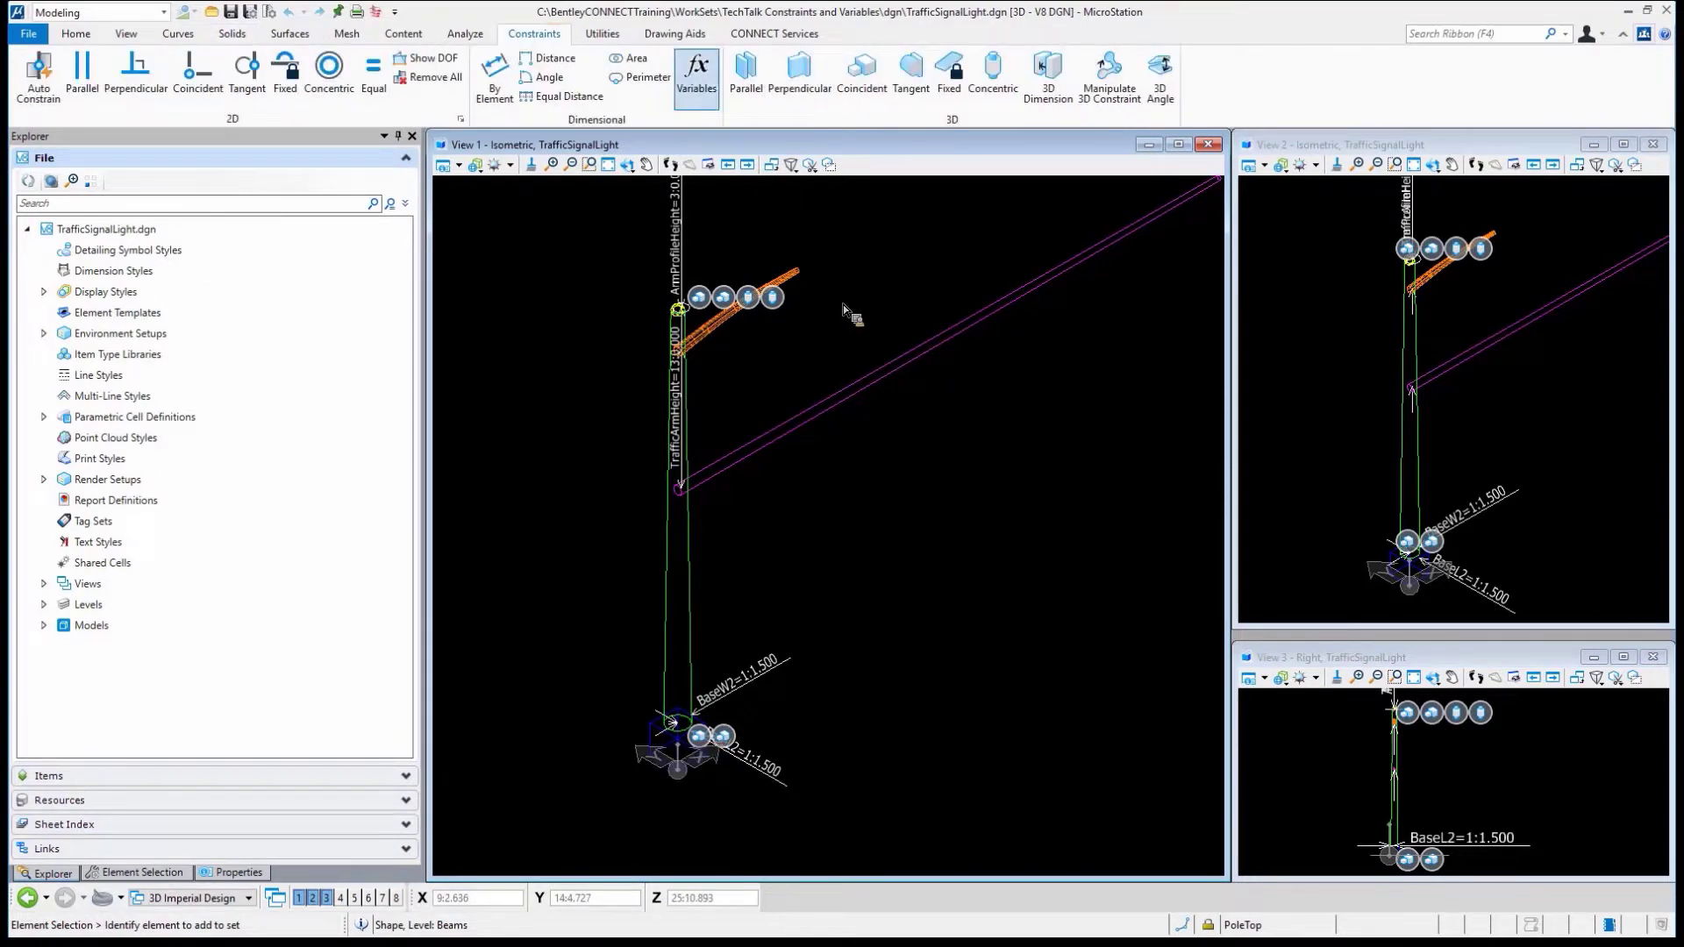
drag(590, 169, 1117, 150)
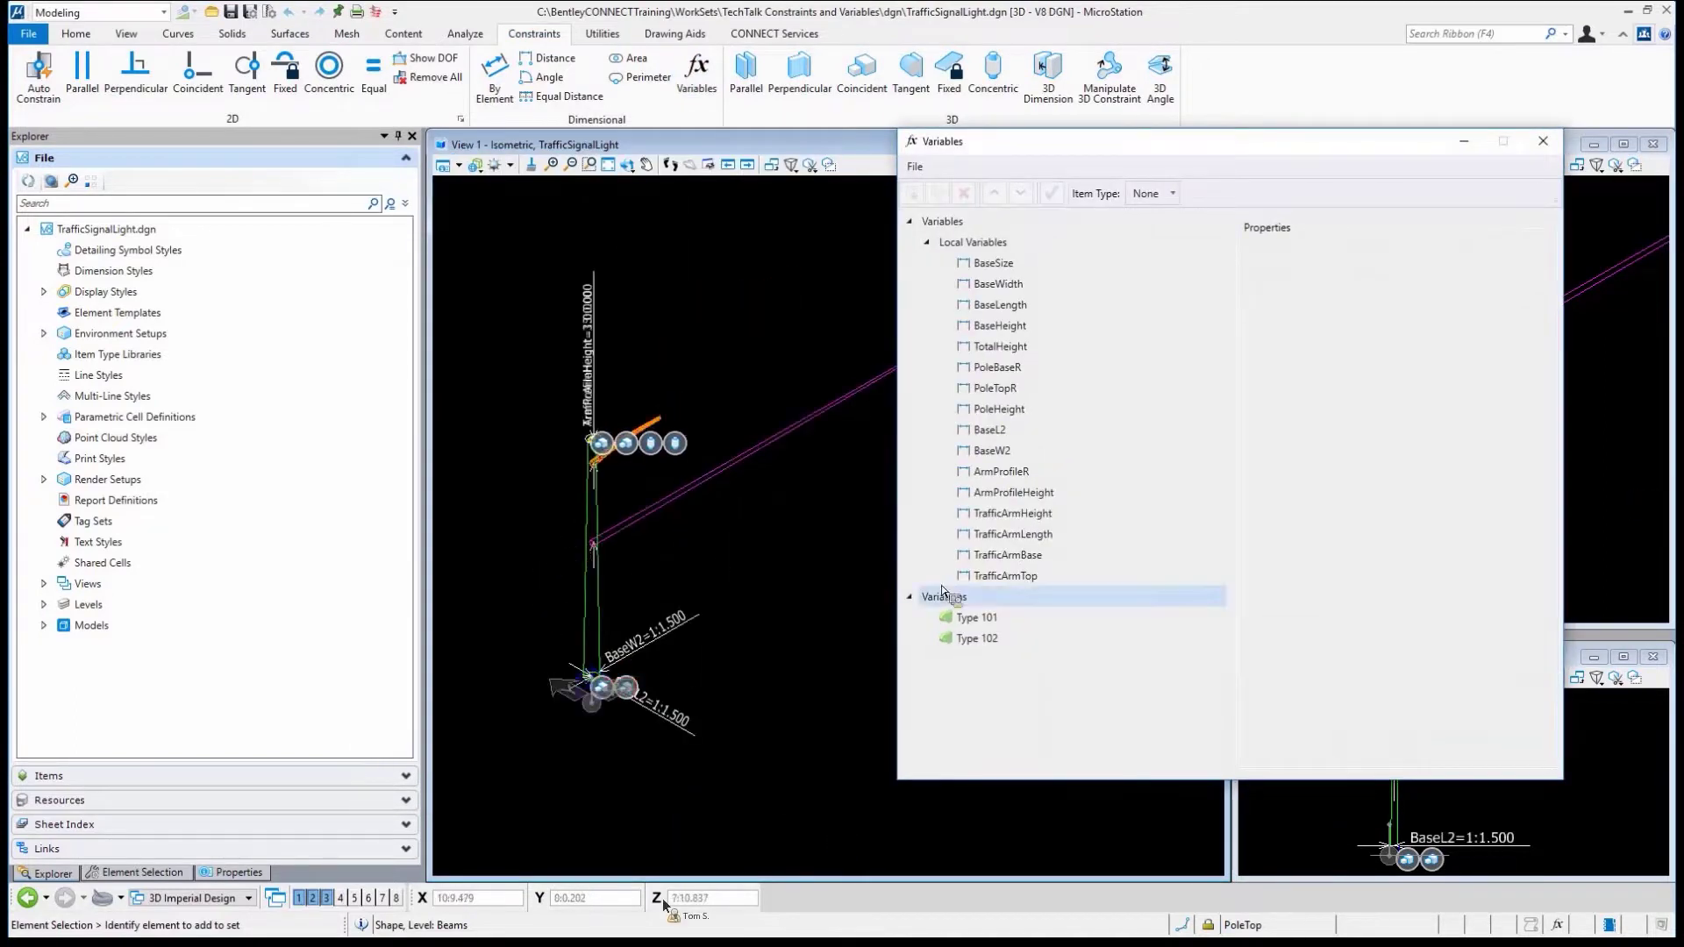
click(974, 617)
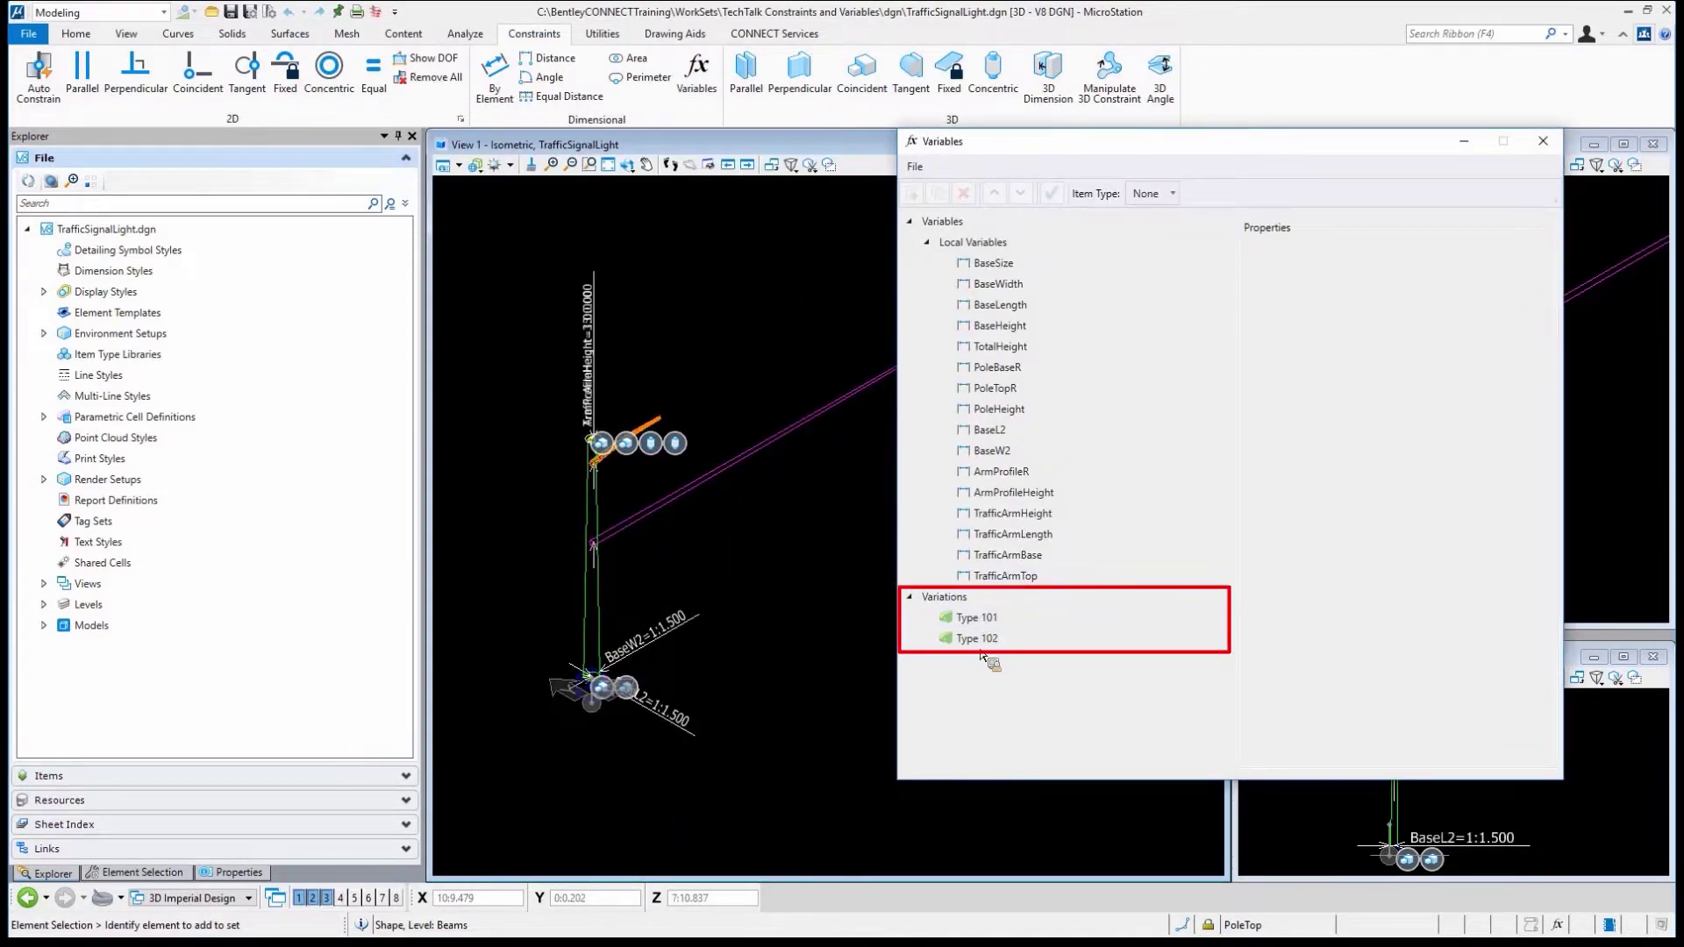
click(976, 623)
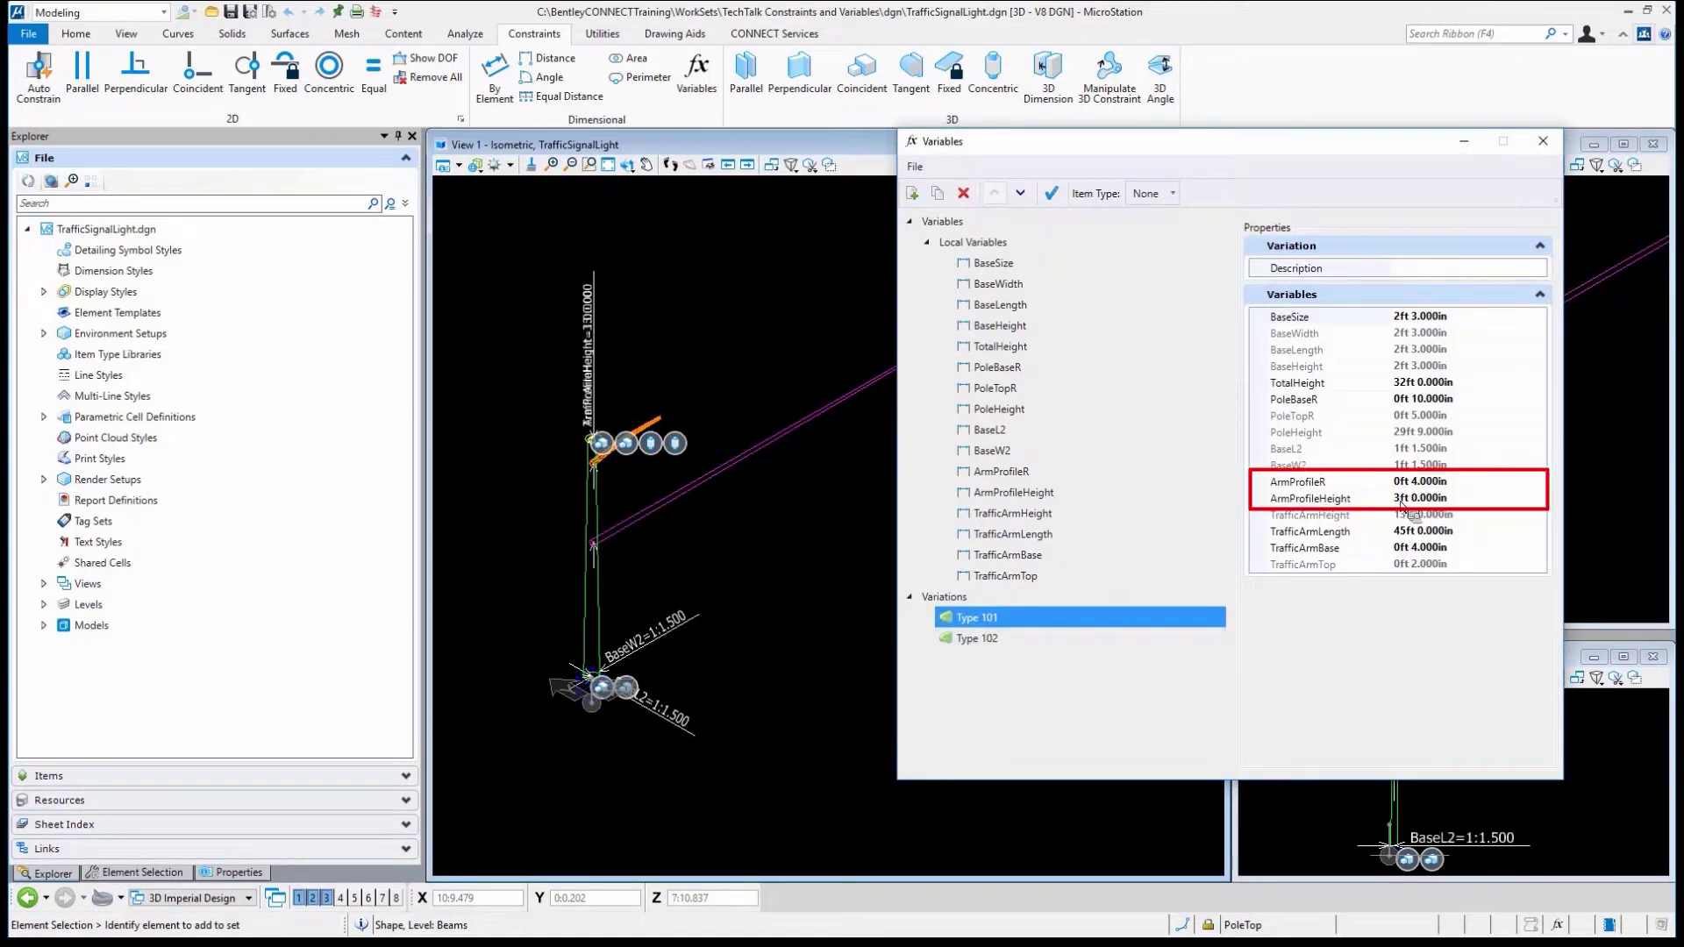
scroll(597, 474, up, 3)
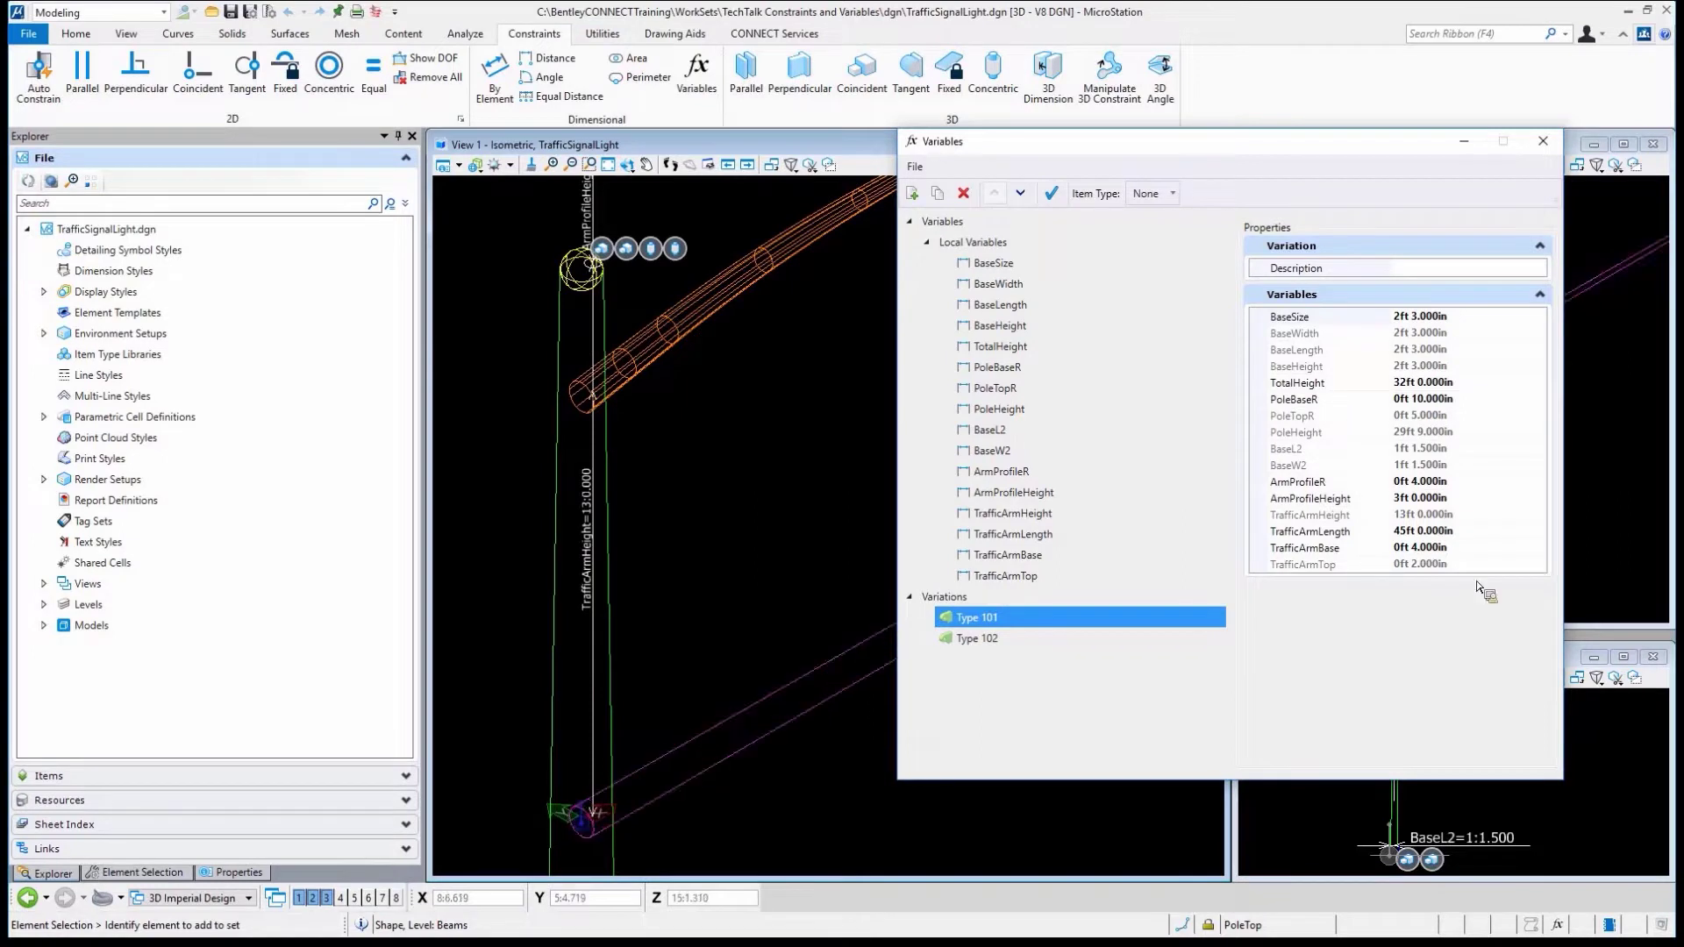
scroll(692, 625, down, 3)
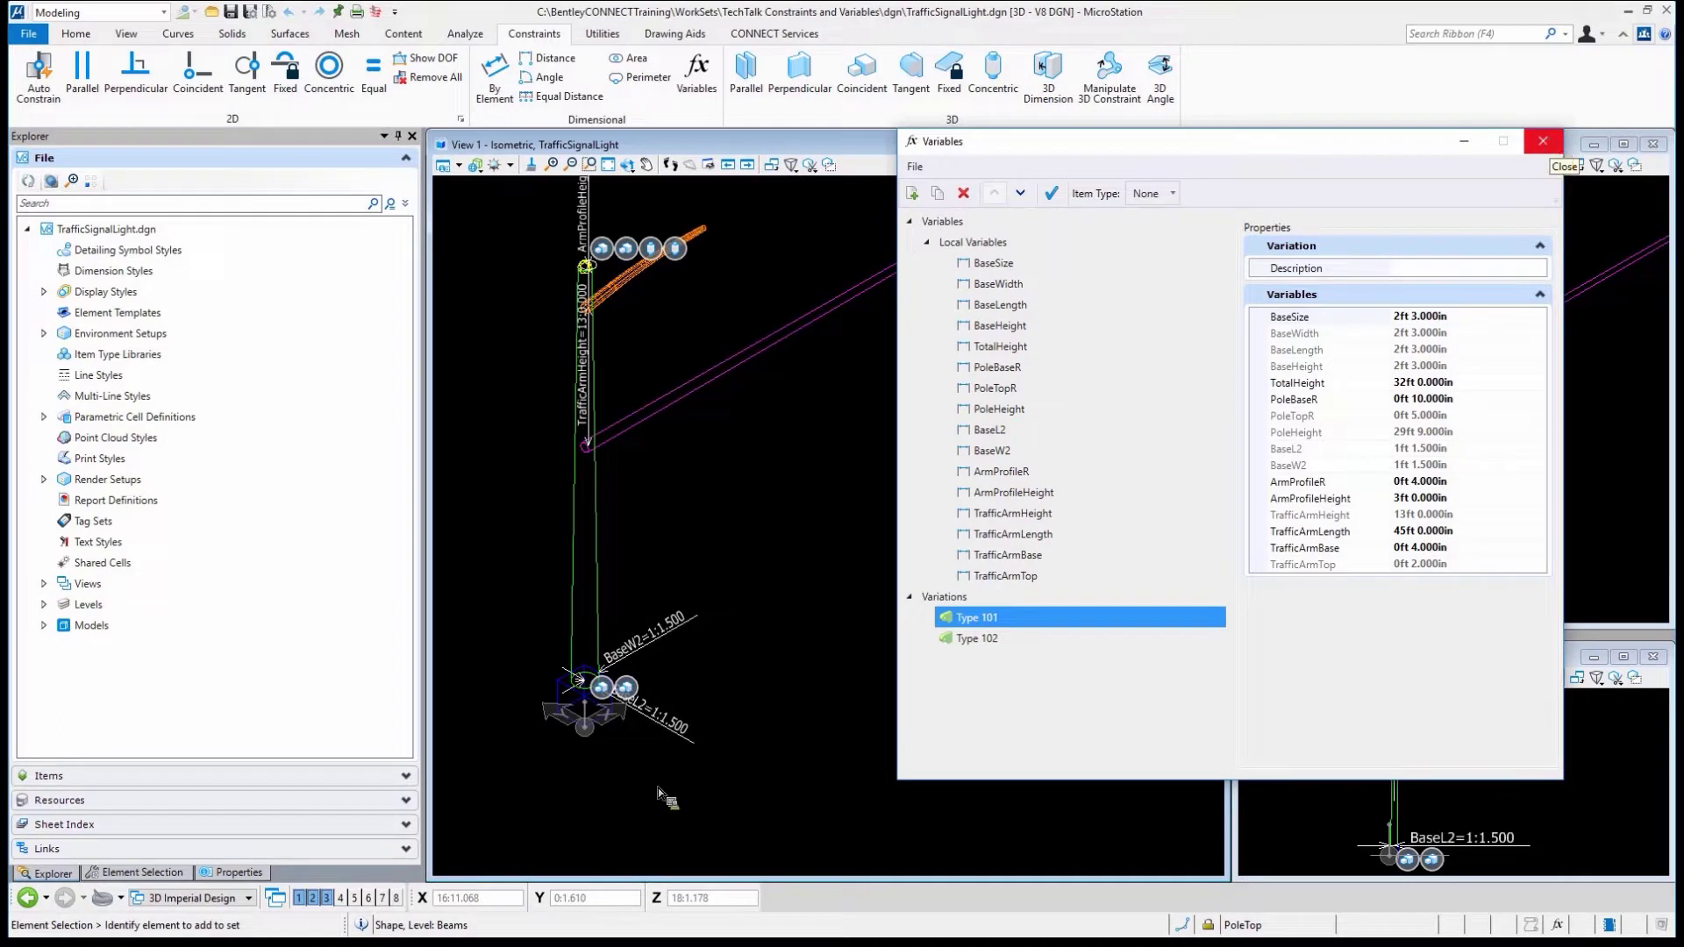
Review the TrafficSignalLight model's properties, including its cell placement settings, cell type and variables.
click(68, 879)
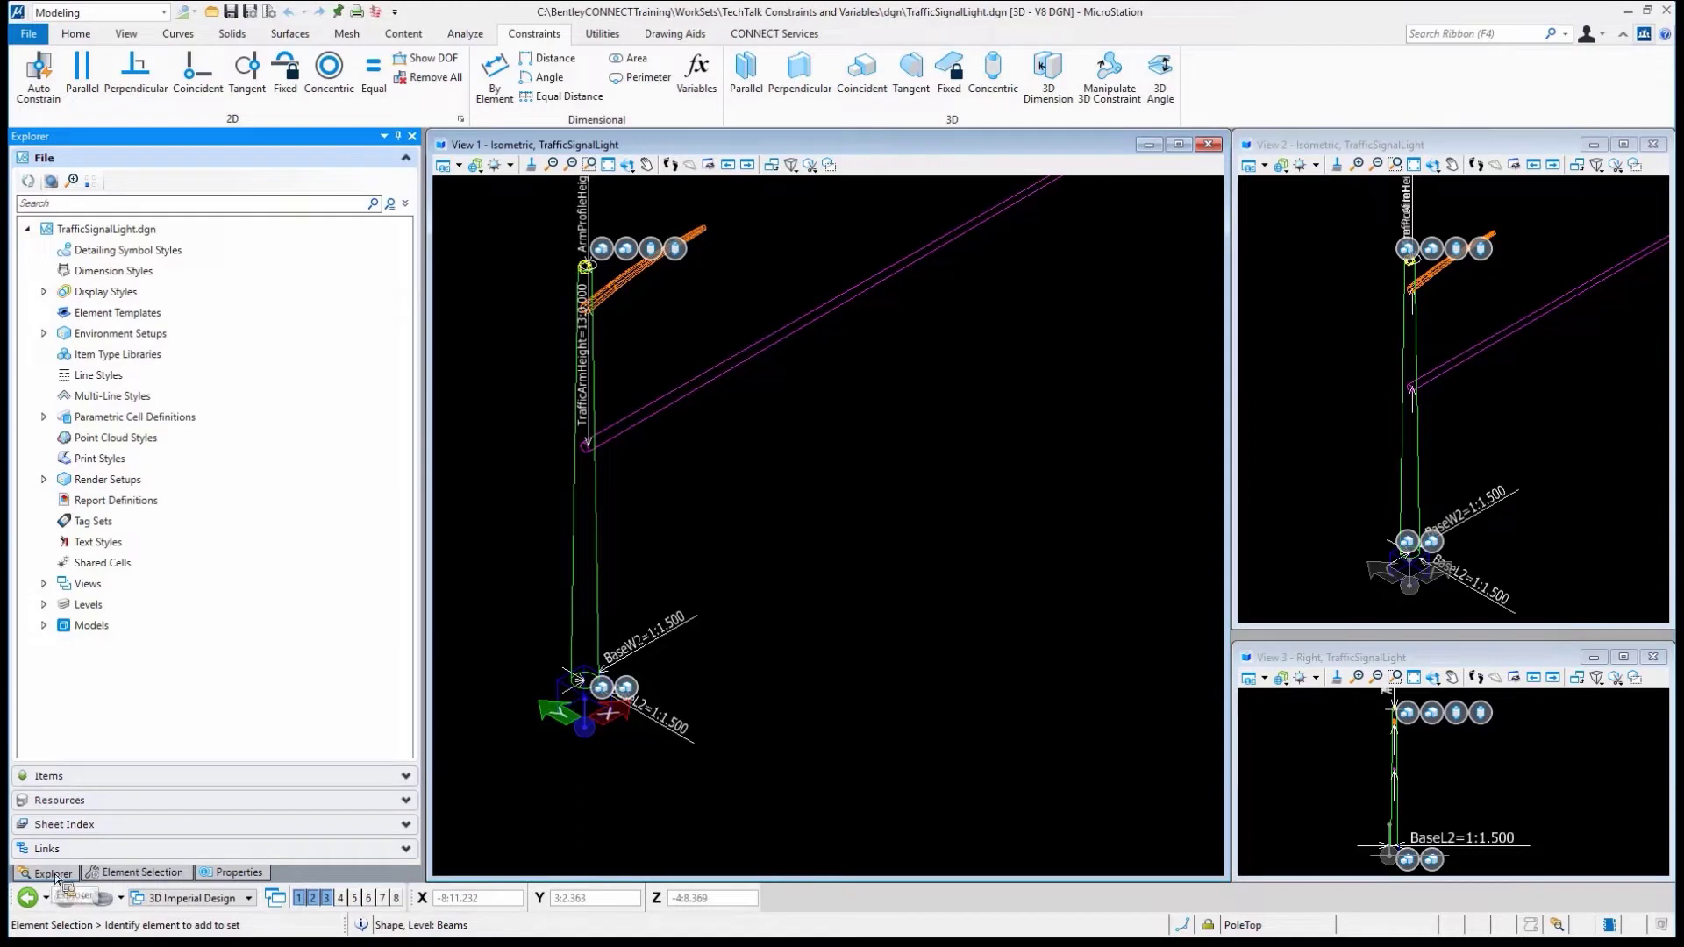
click(40, 627)
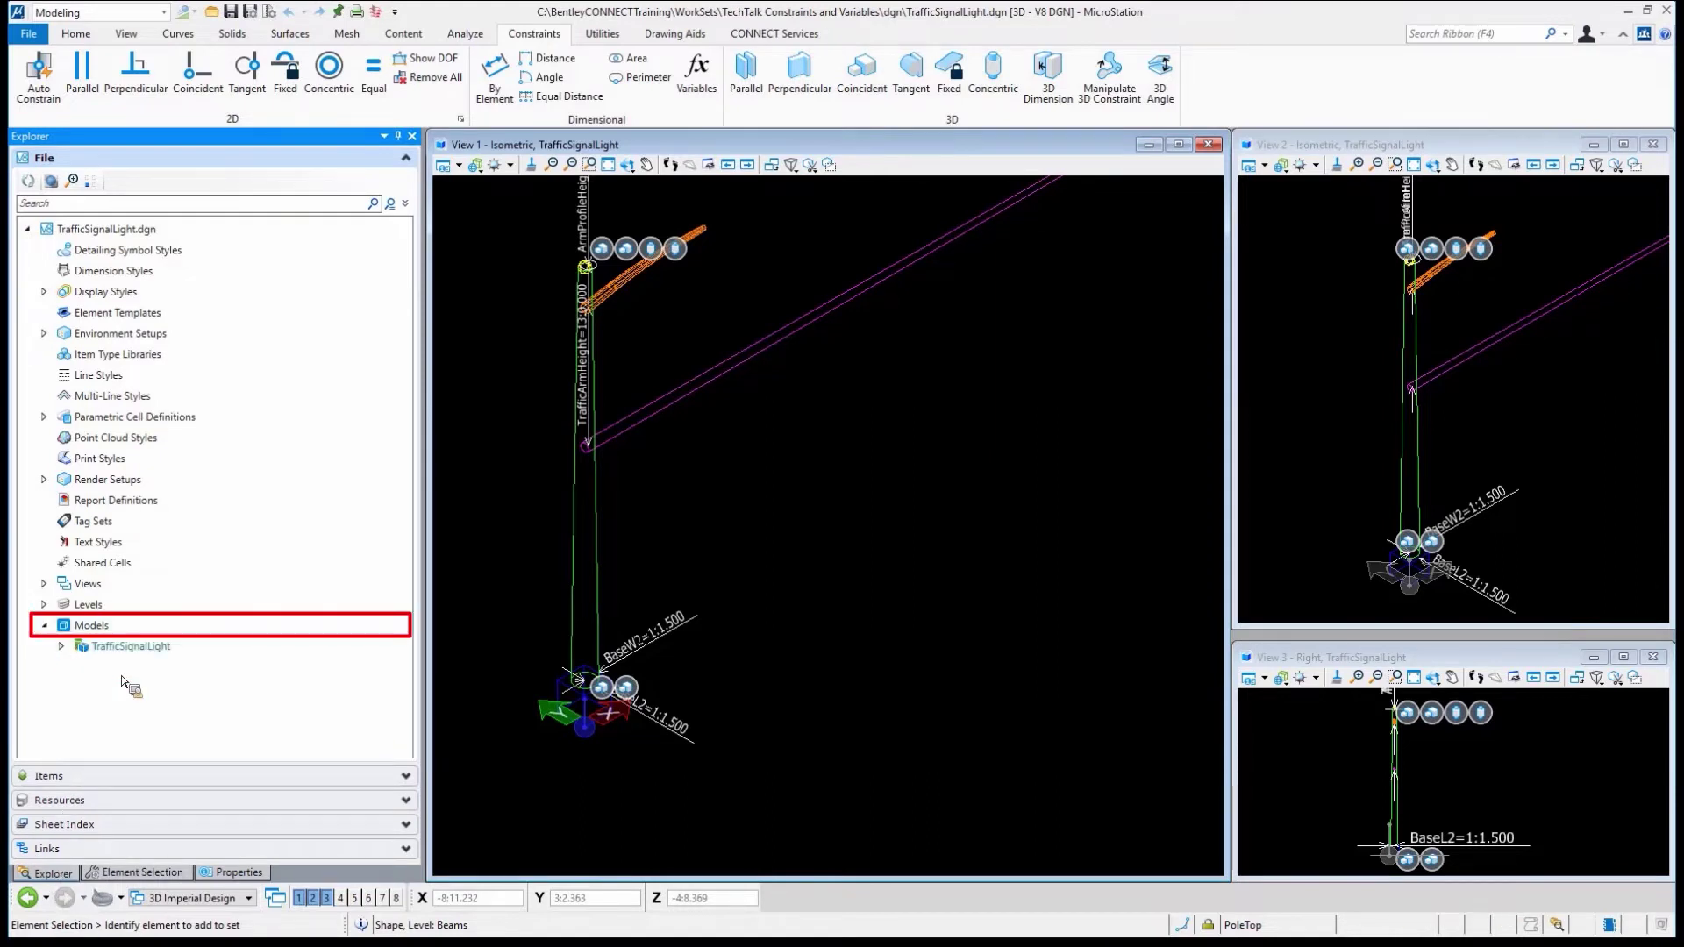
click(61, 646)
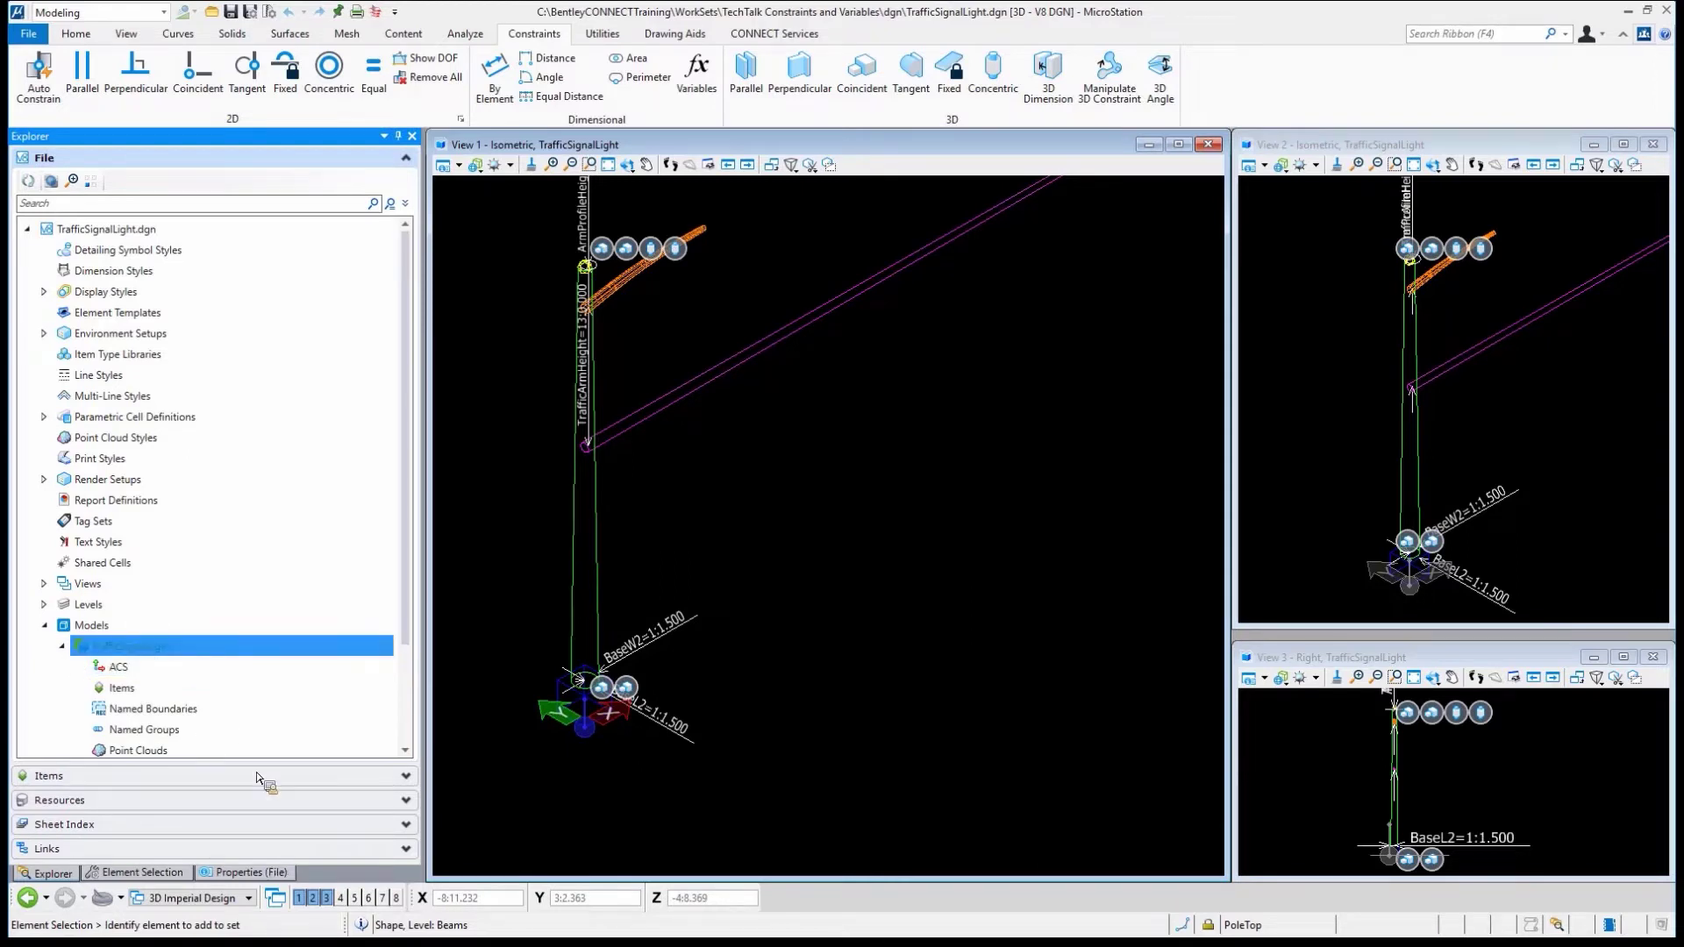
click(251, 873)
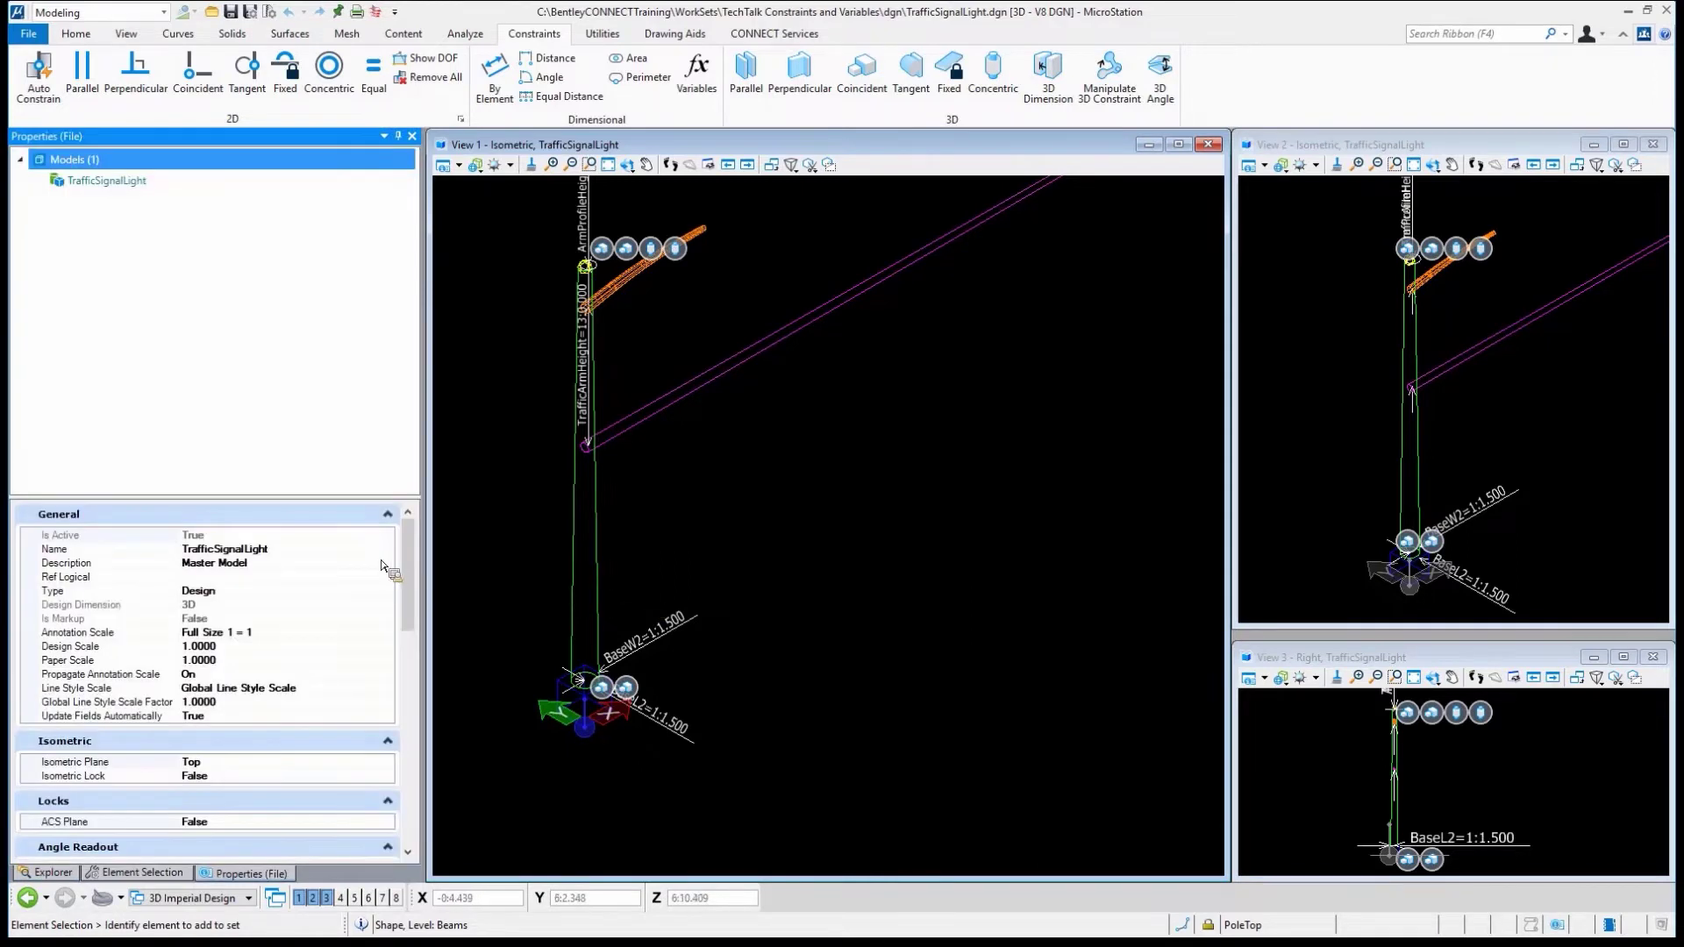
drag(390, 509, 346, 240)
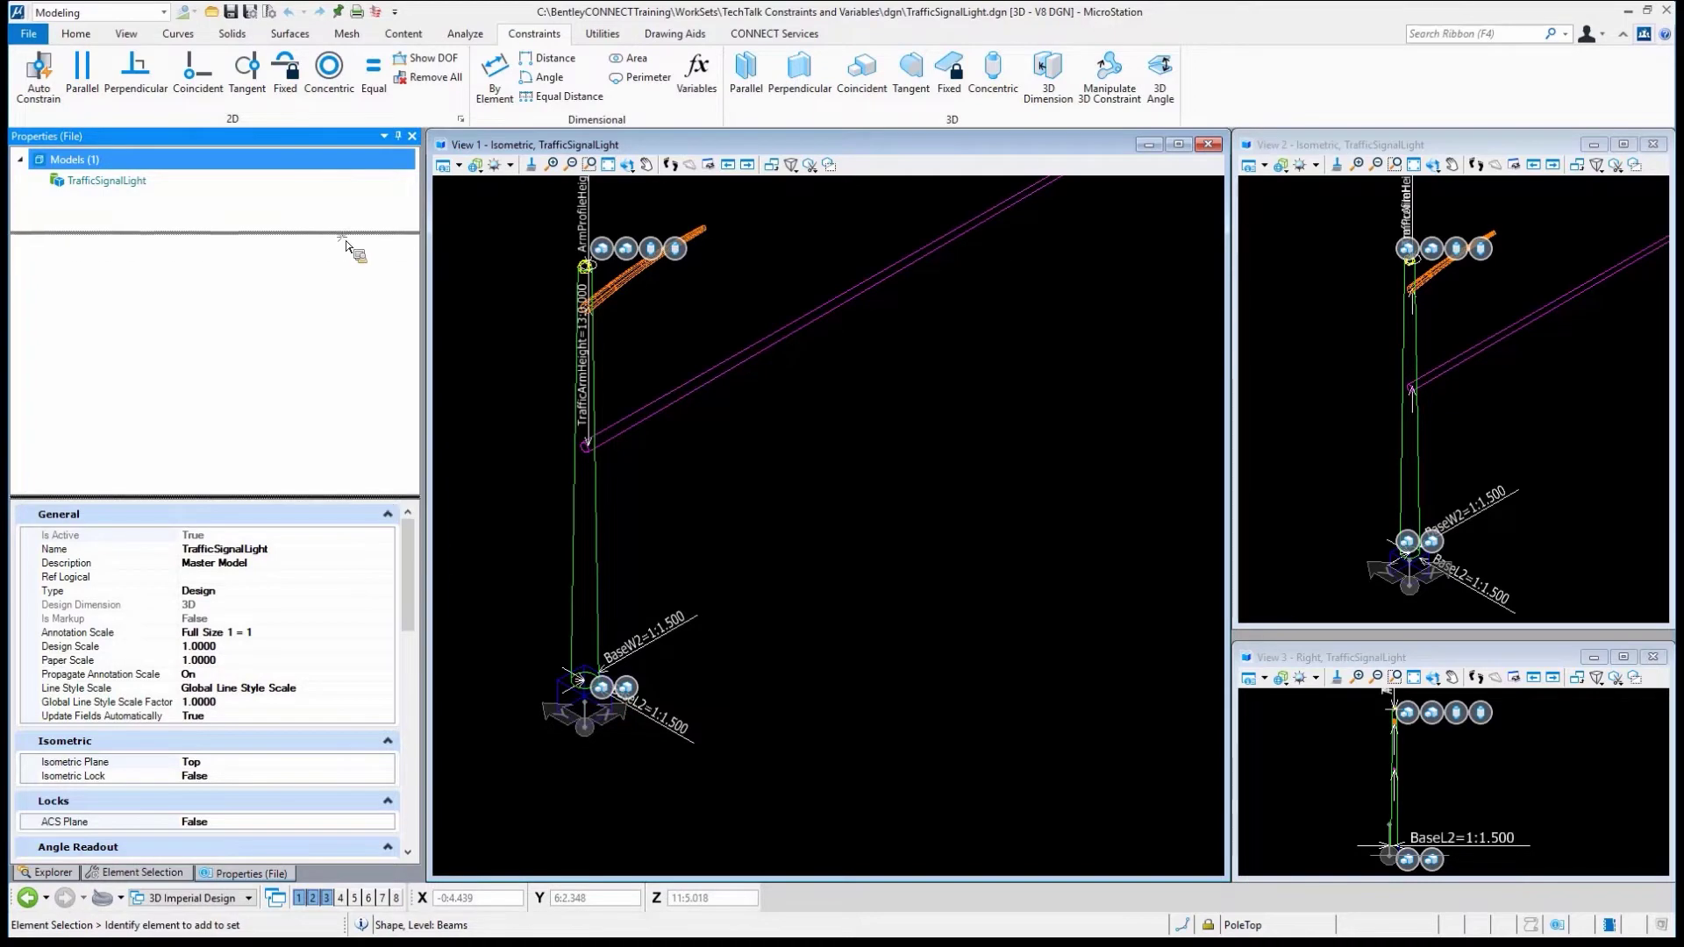
drag(416, 376, 425, 584)
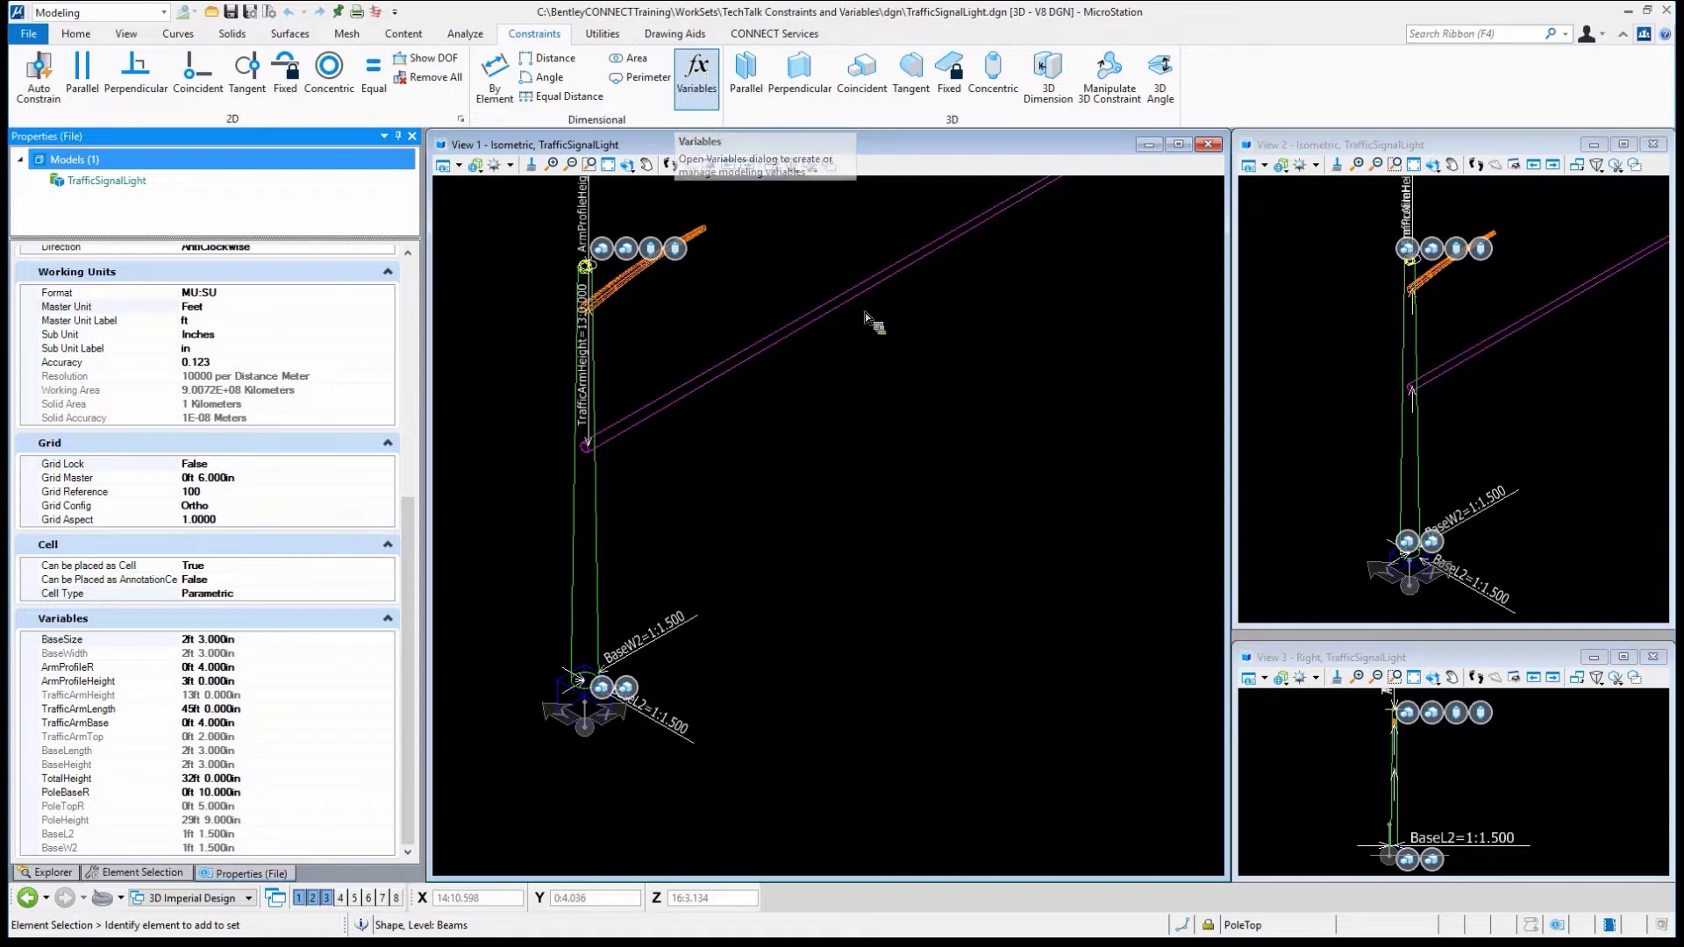
Open Int-Complete.dgn and start placing a cell with the Place Parametric Cell settings displayed.
click(27, 35)
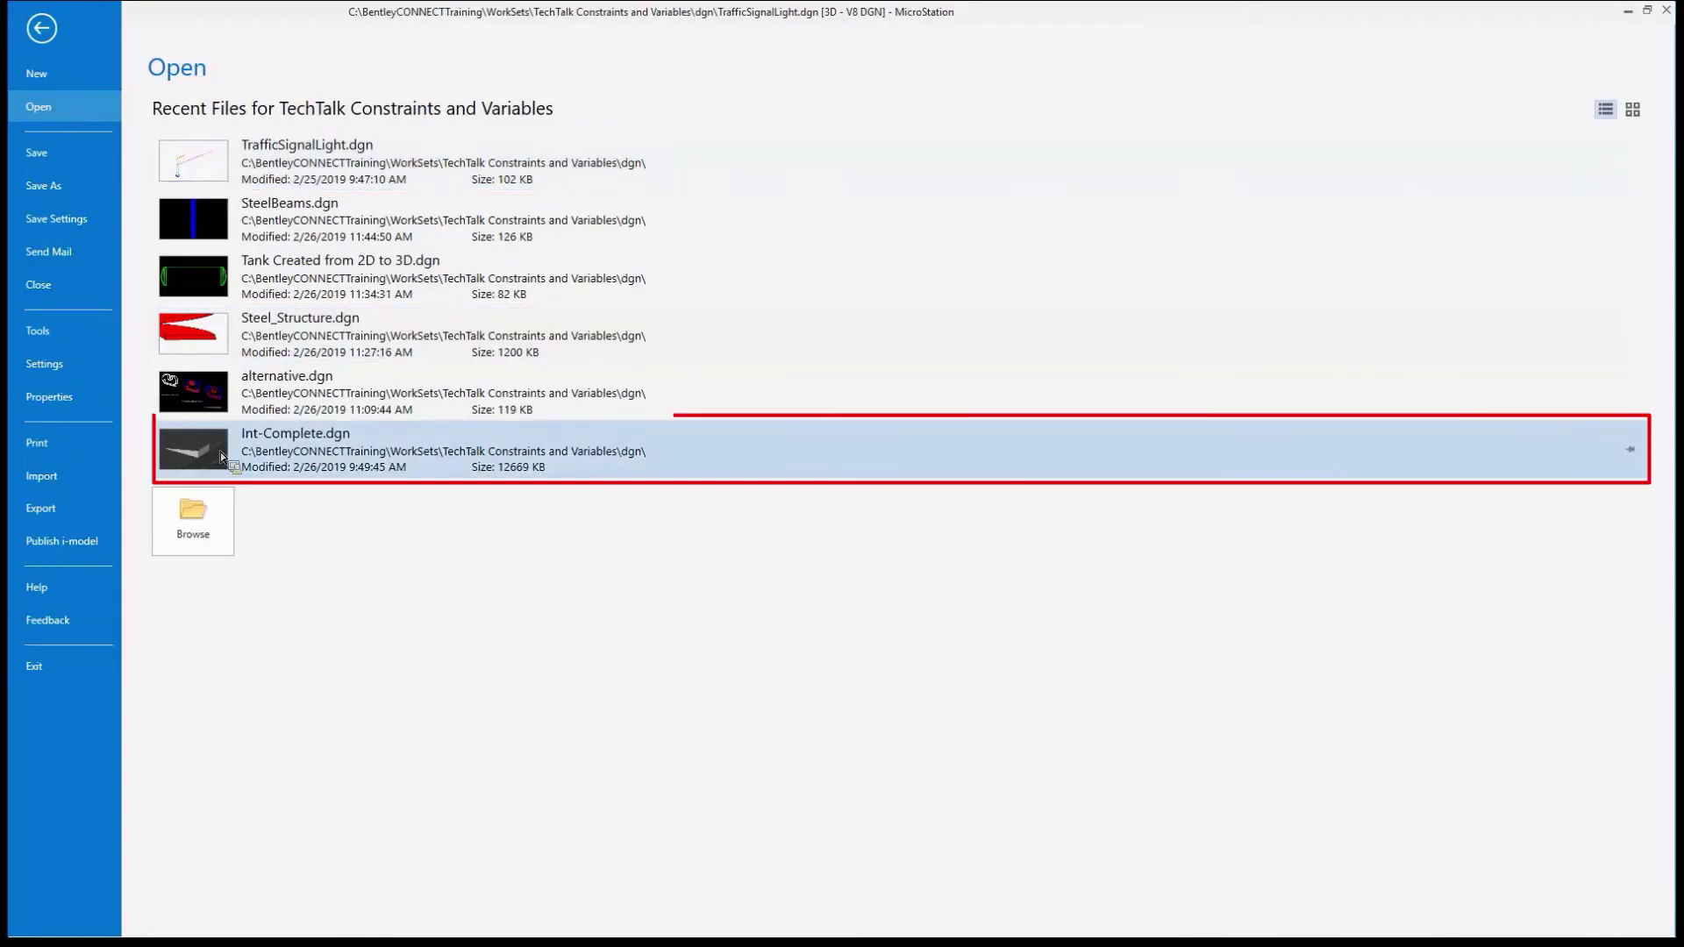
click(219, 451)
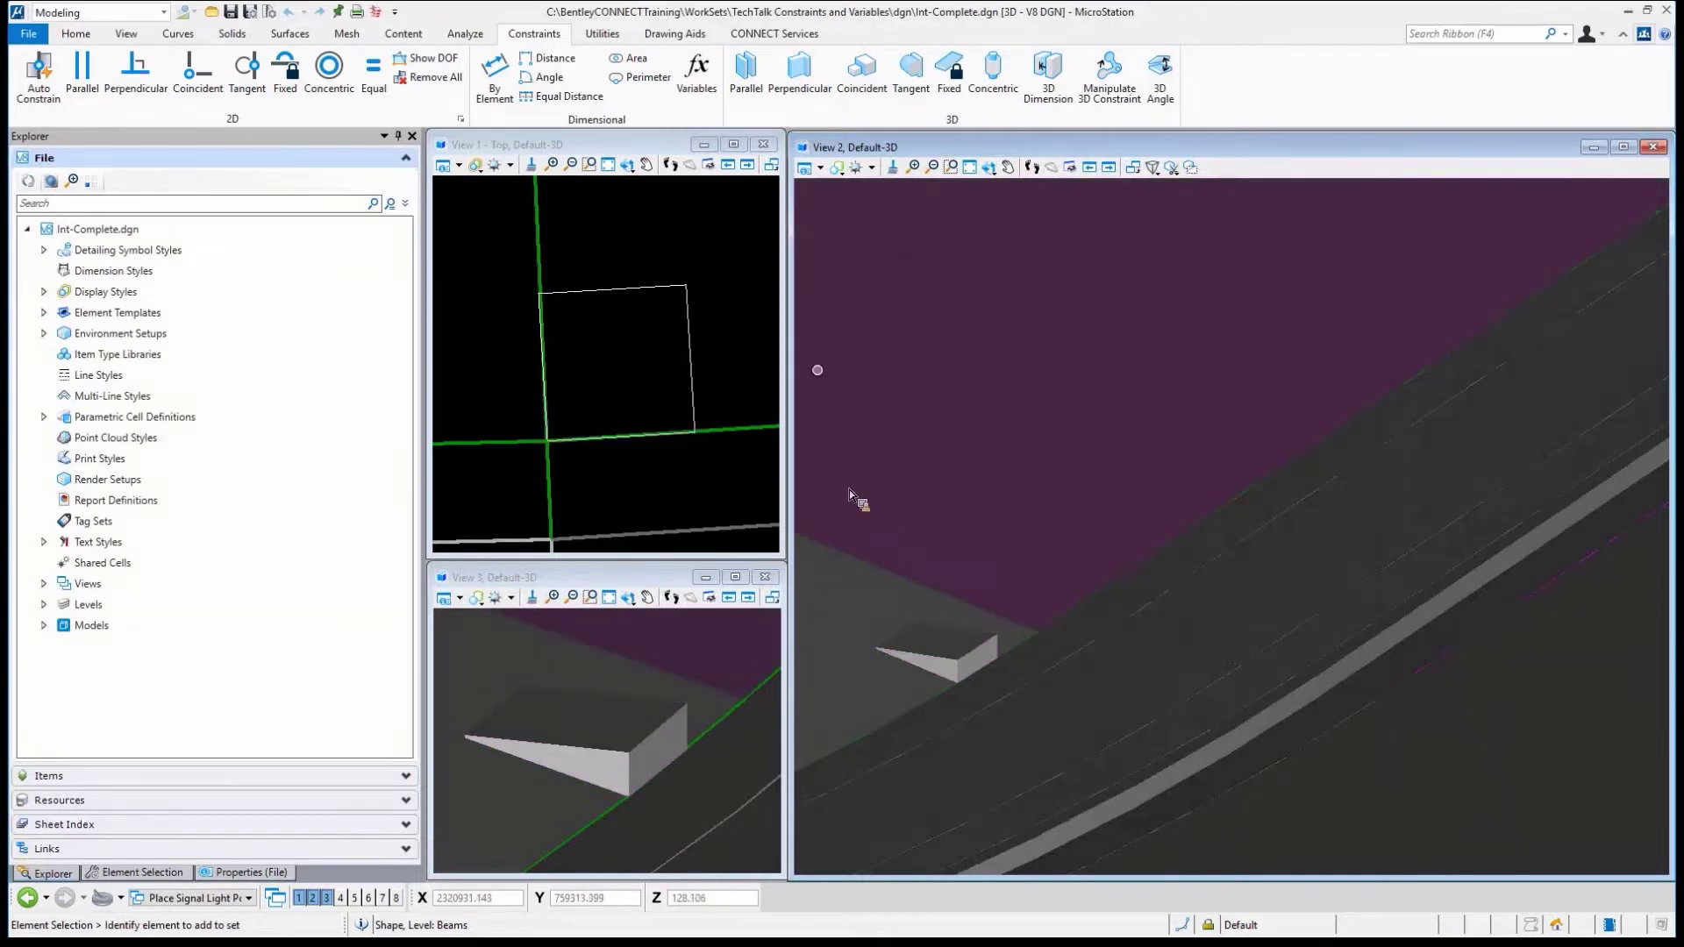
click(75, 33)
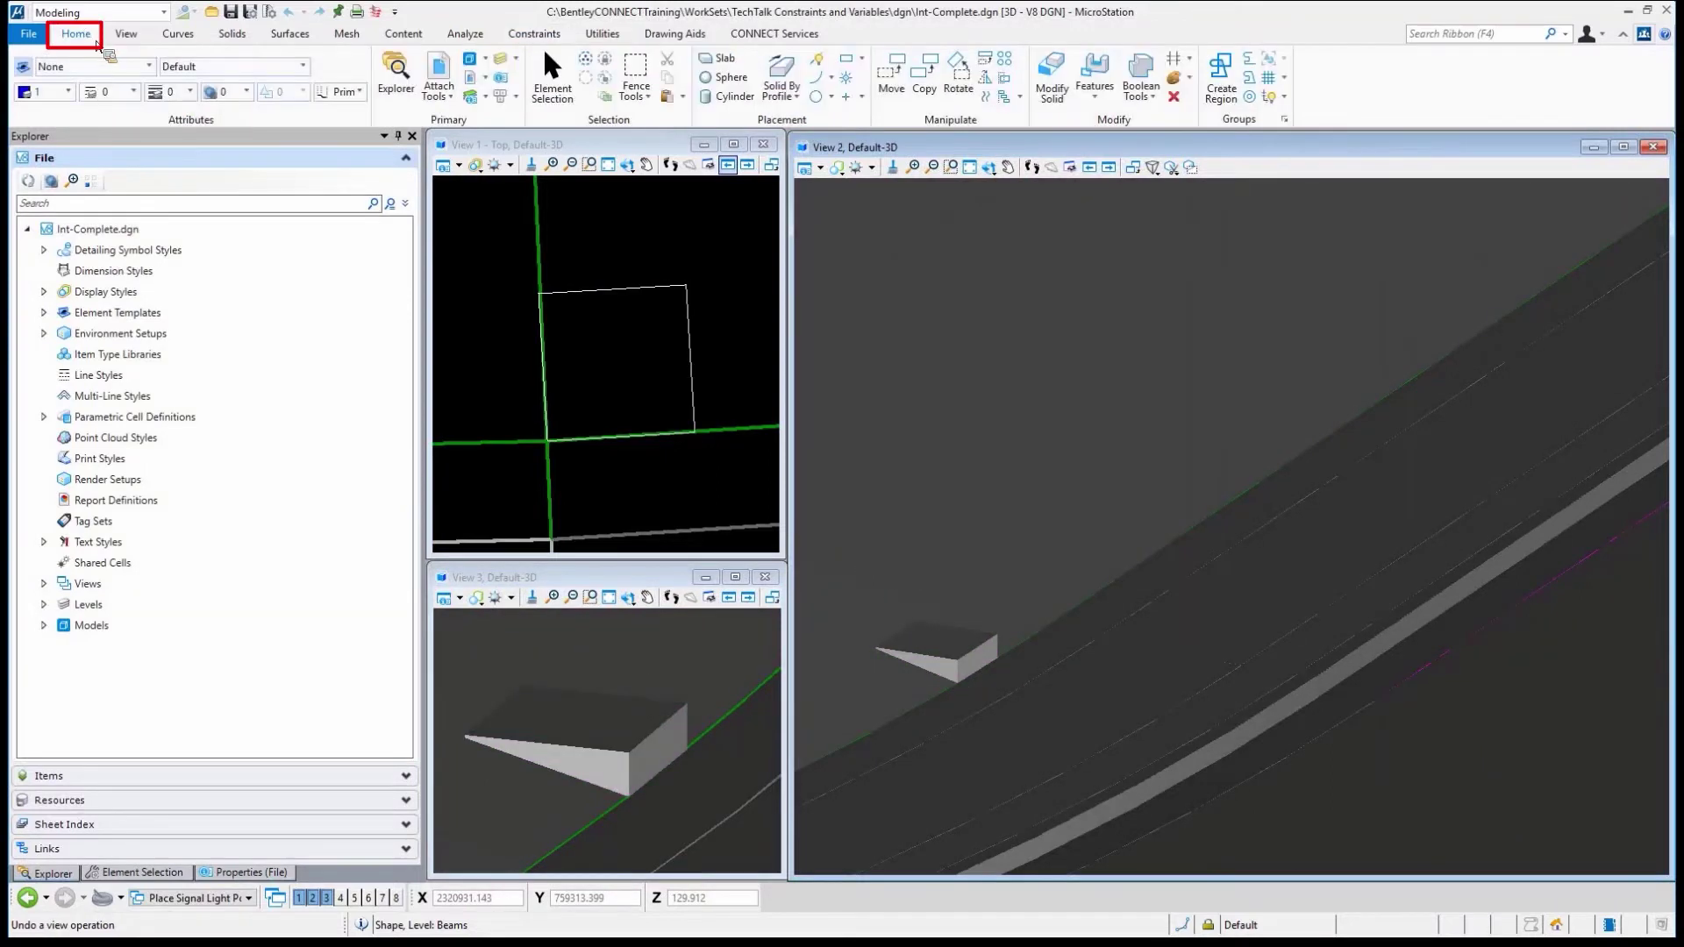
click(848, 79)
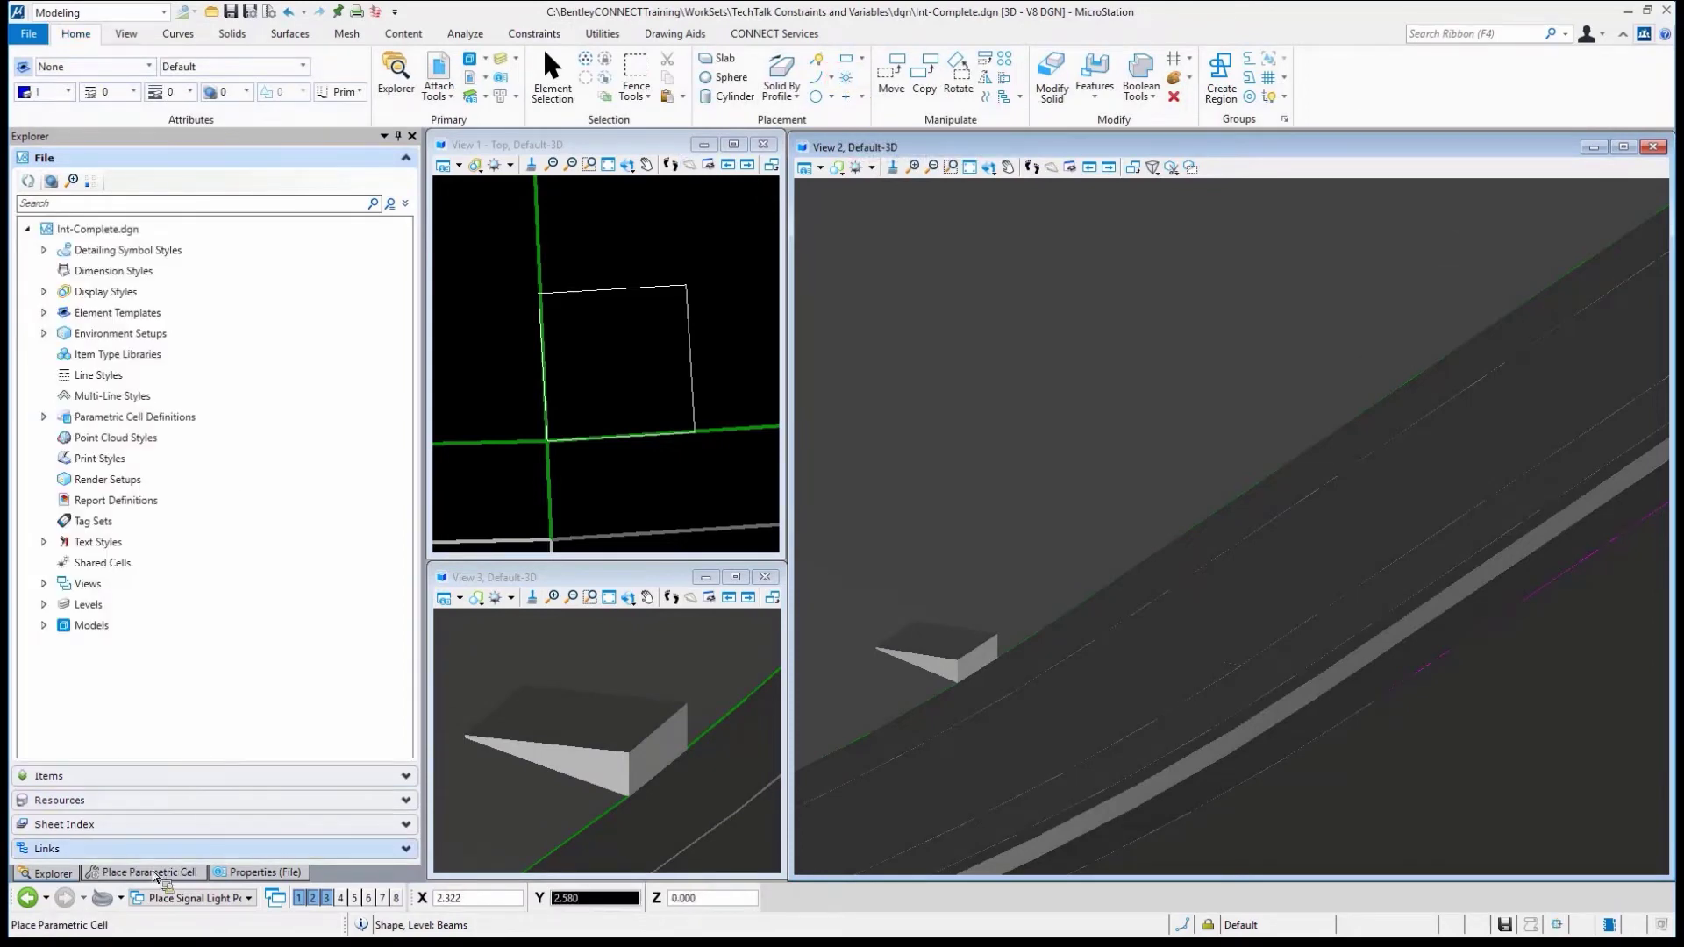
click(145, 872)
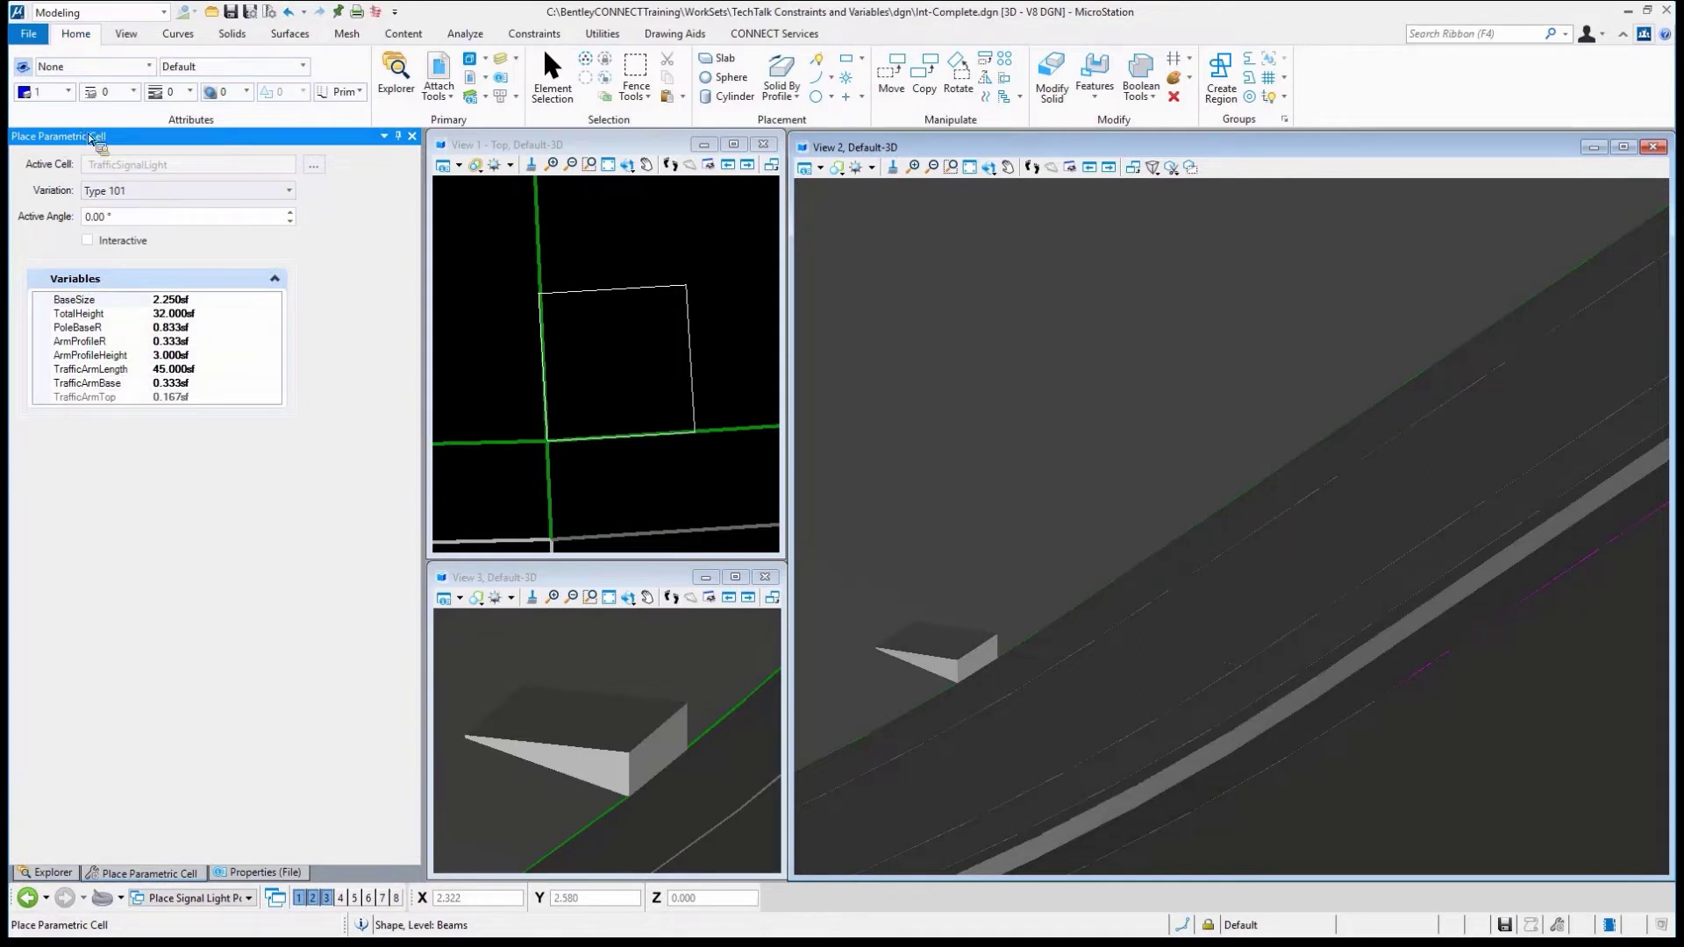
Detach the currently attached TrafficSignalLight.dgn cell library and close the Cell Library dialog.
click(313, 165)
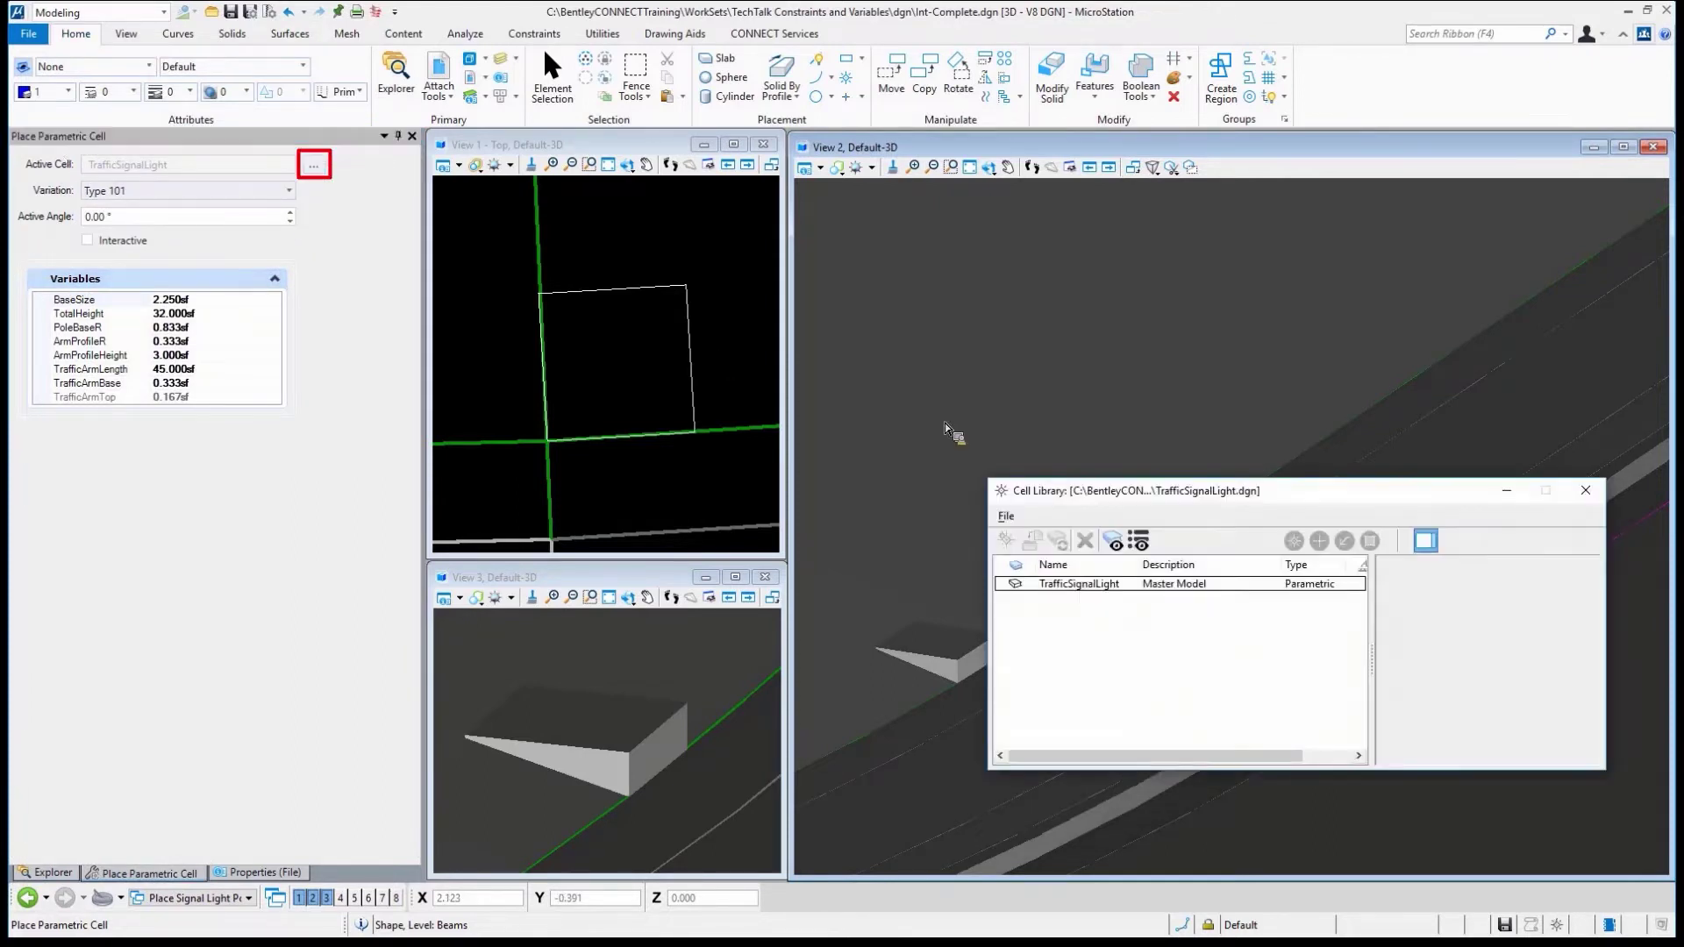
drag(1247, 516, 713, 267)
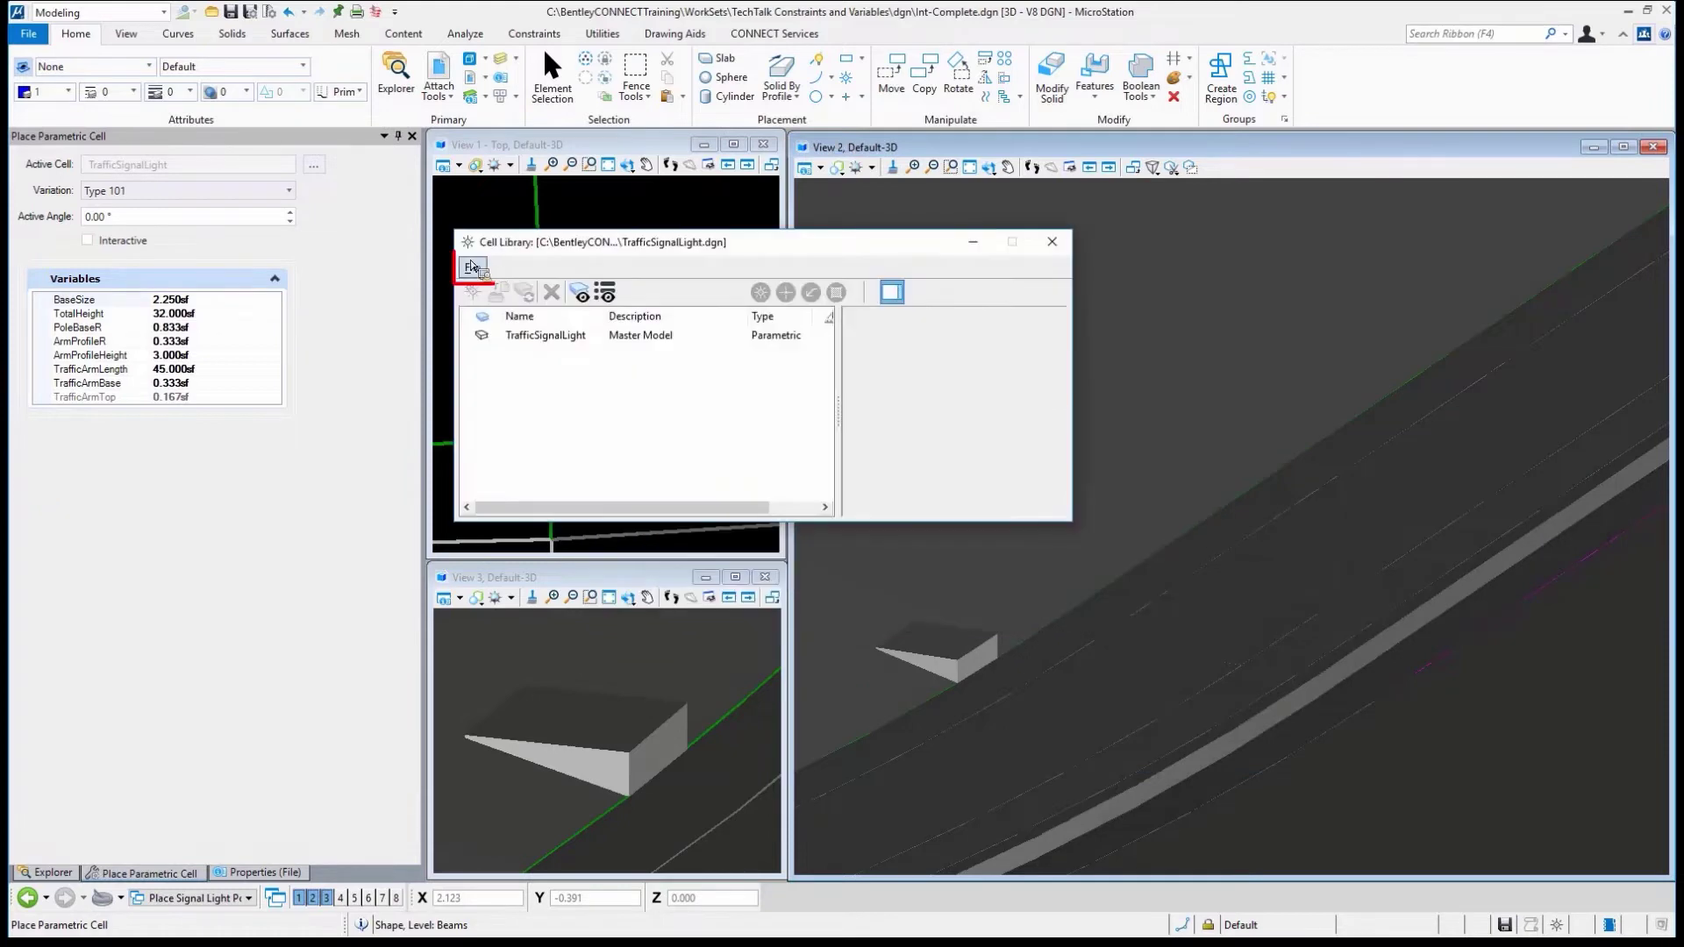
click(473, 268)
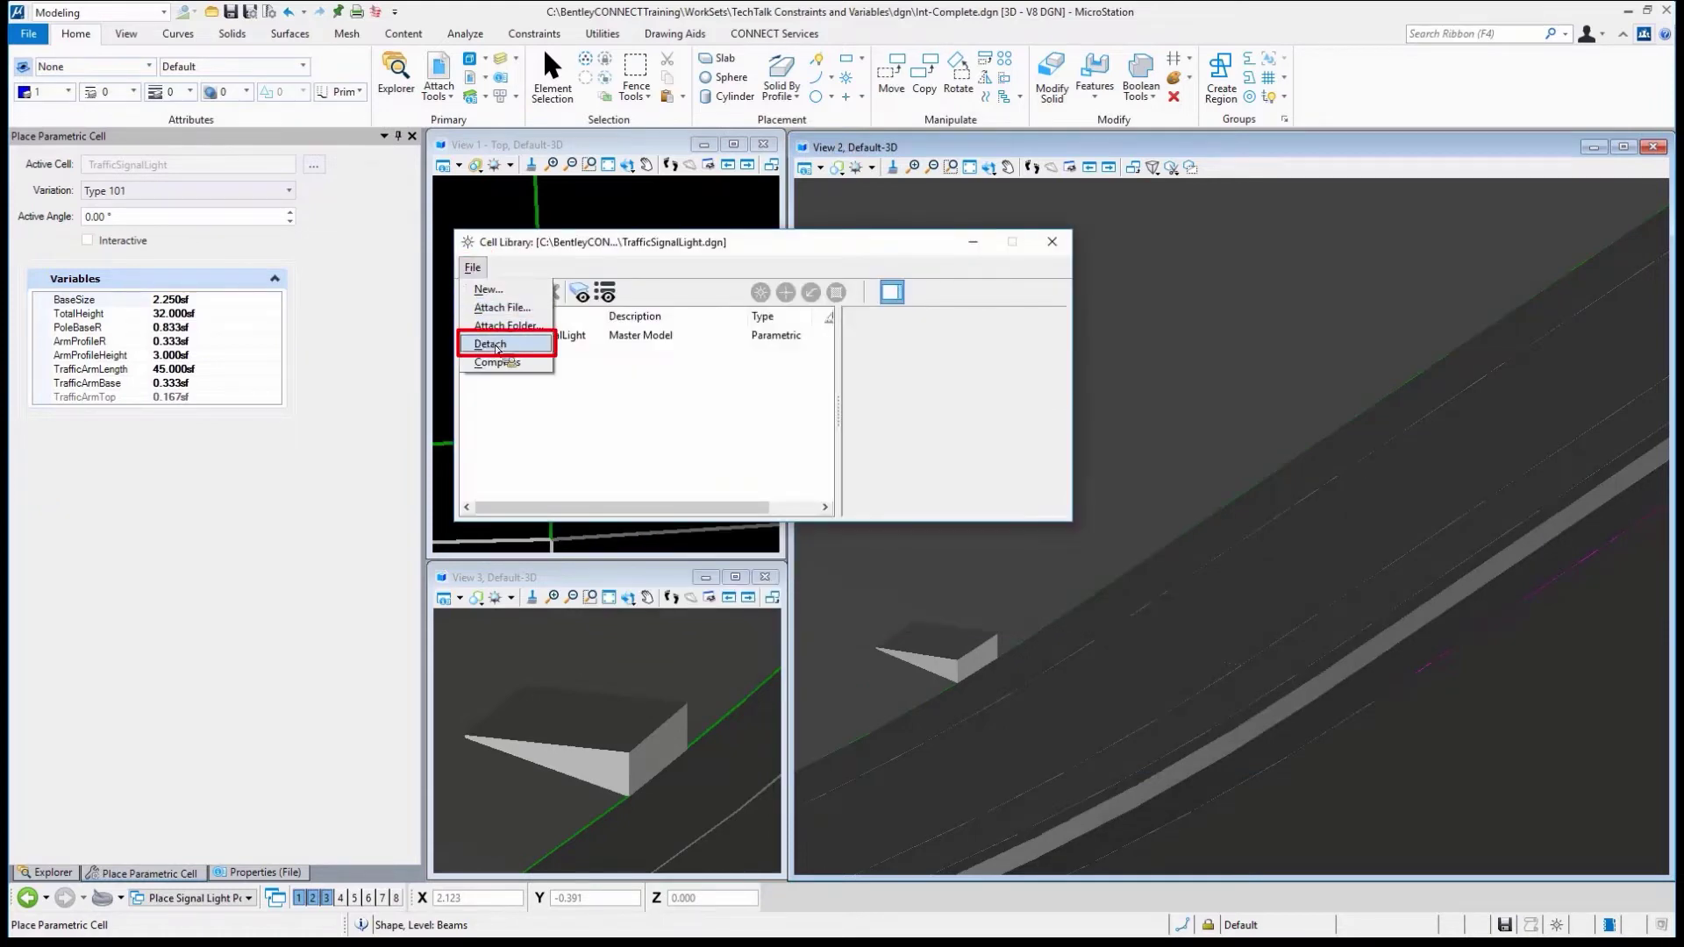
click(502, 349)
click(1053, 241)
Restart cell placement and attach TrafficSignalLight.dgn as the cell library.
click(846, 77)
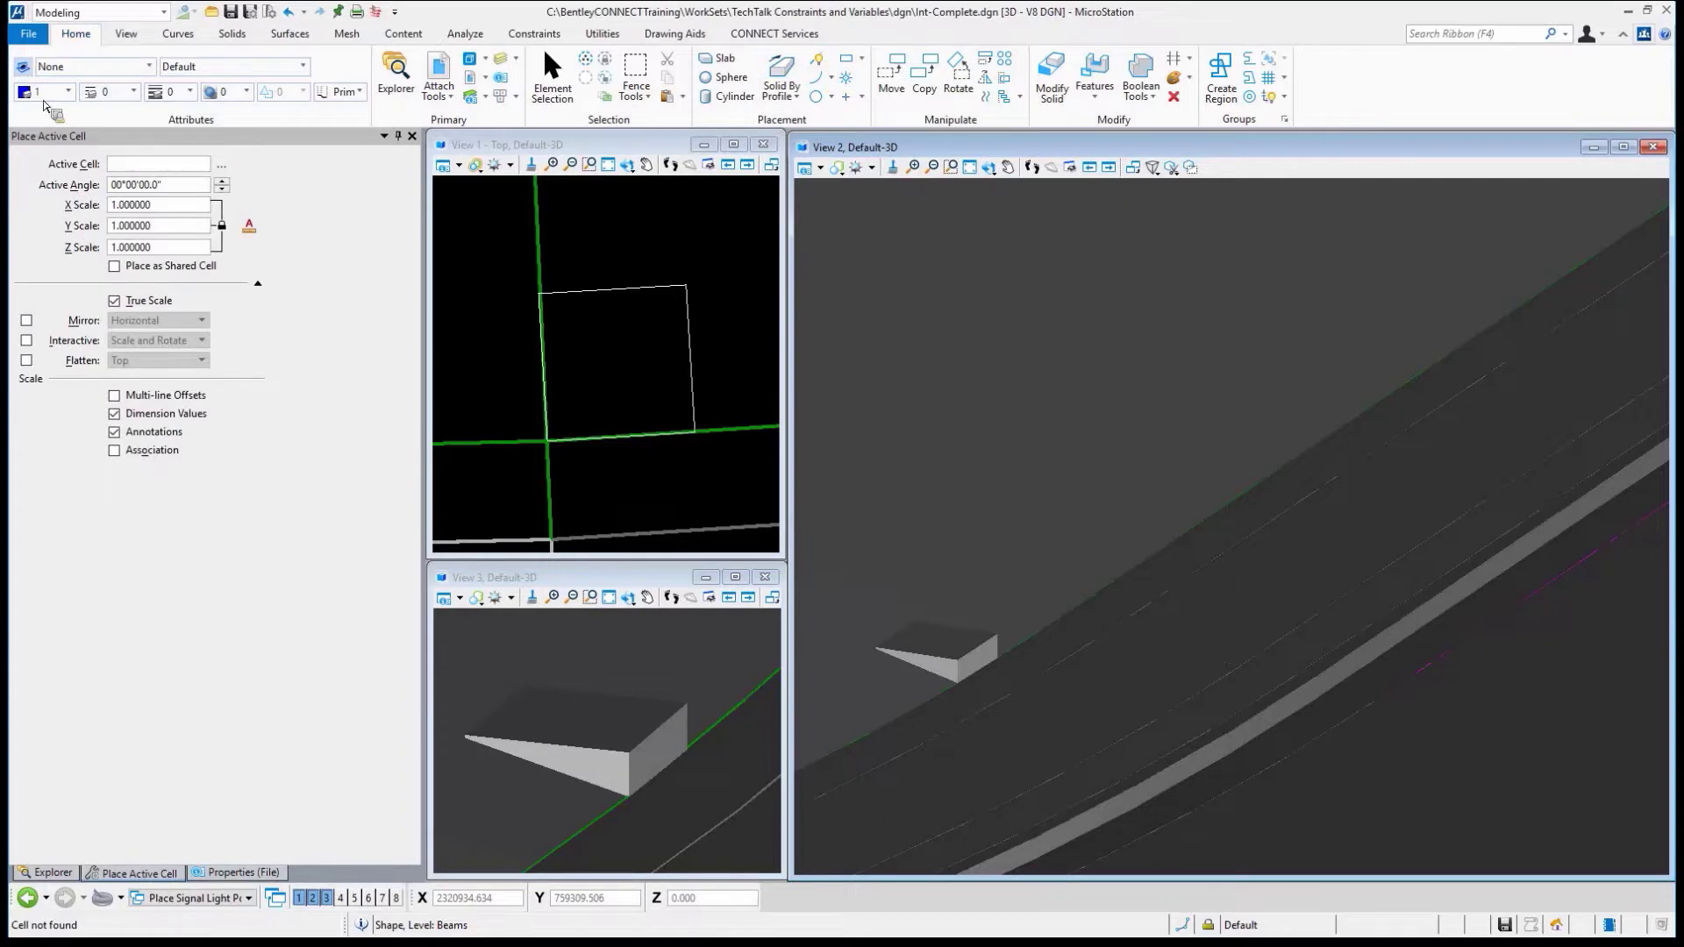
click(222, 164)
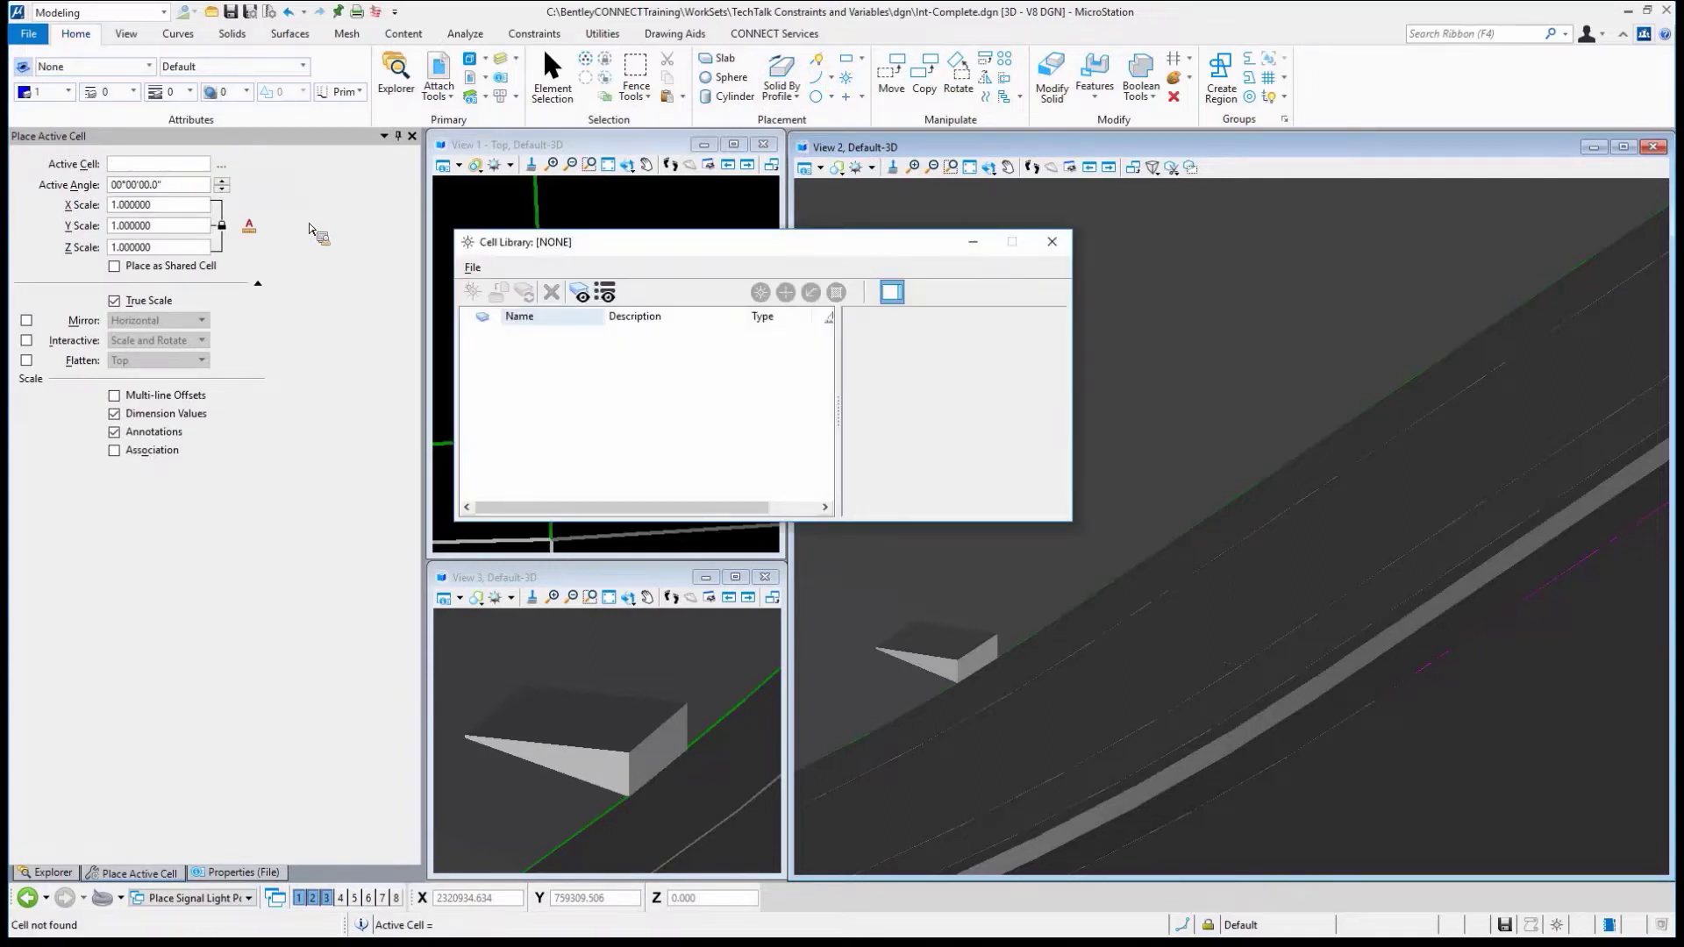
click(486, 275)
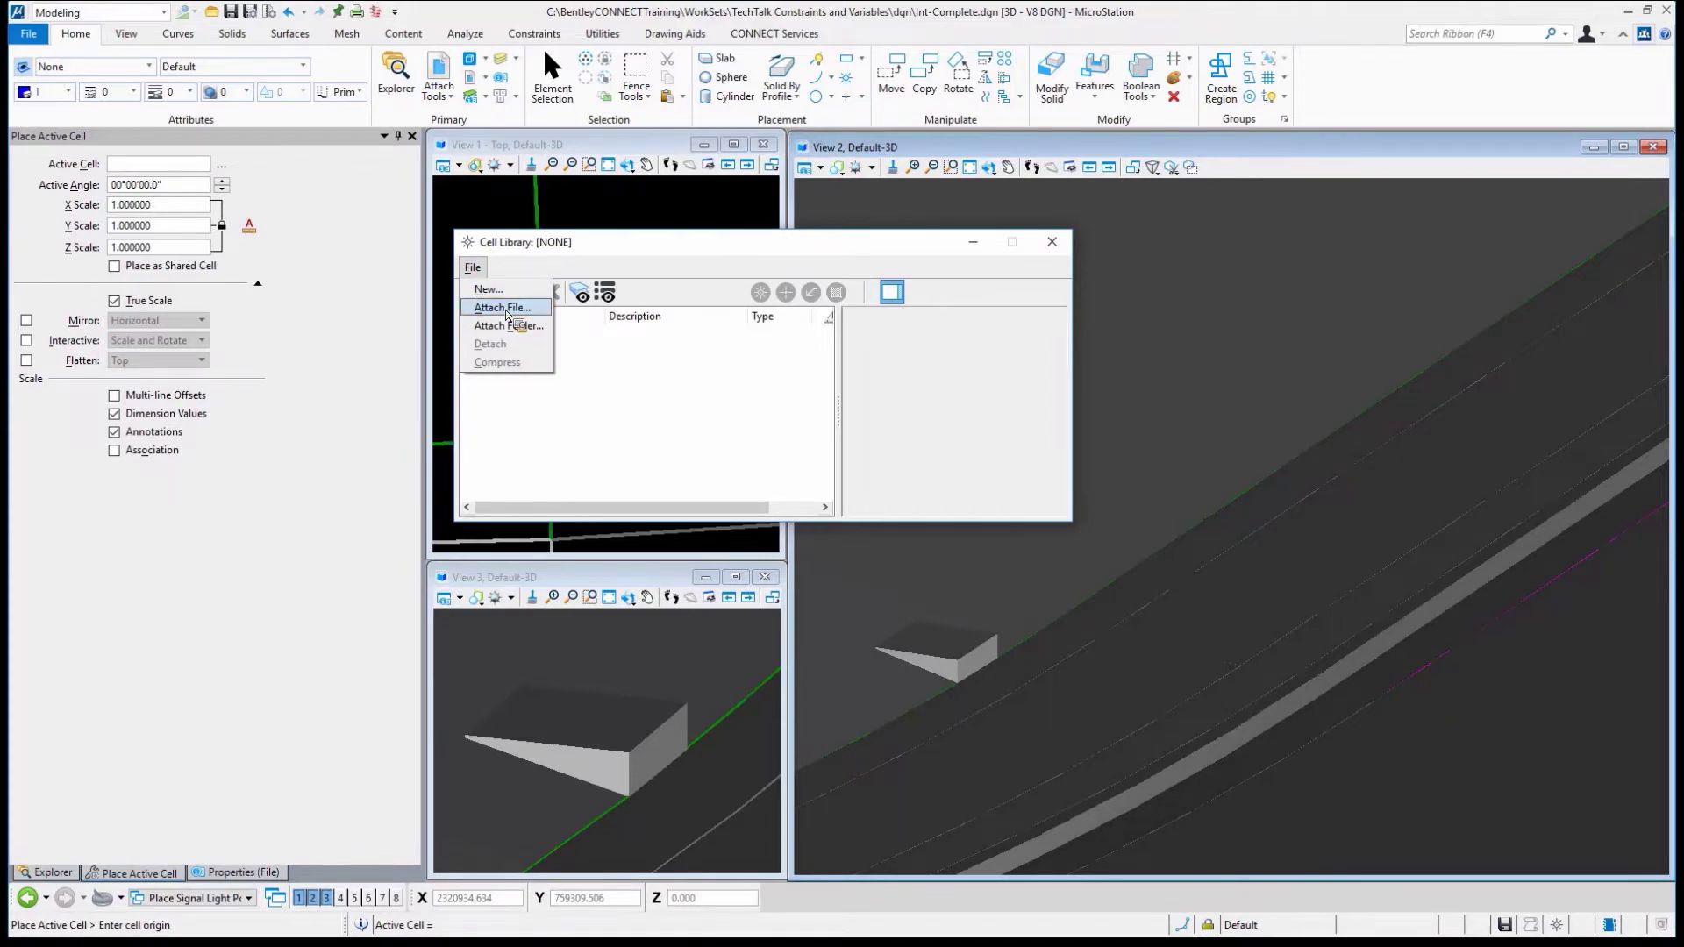
click(511, 309)
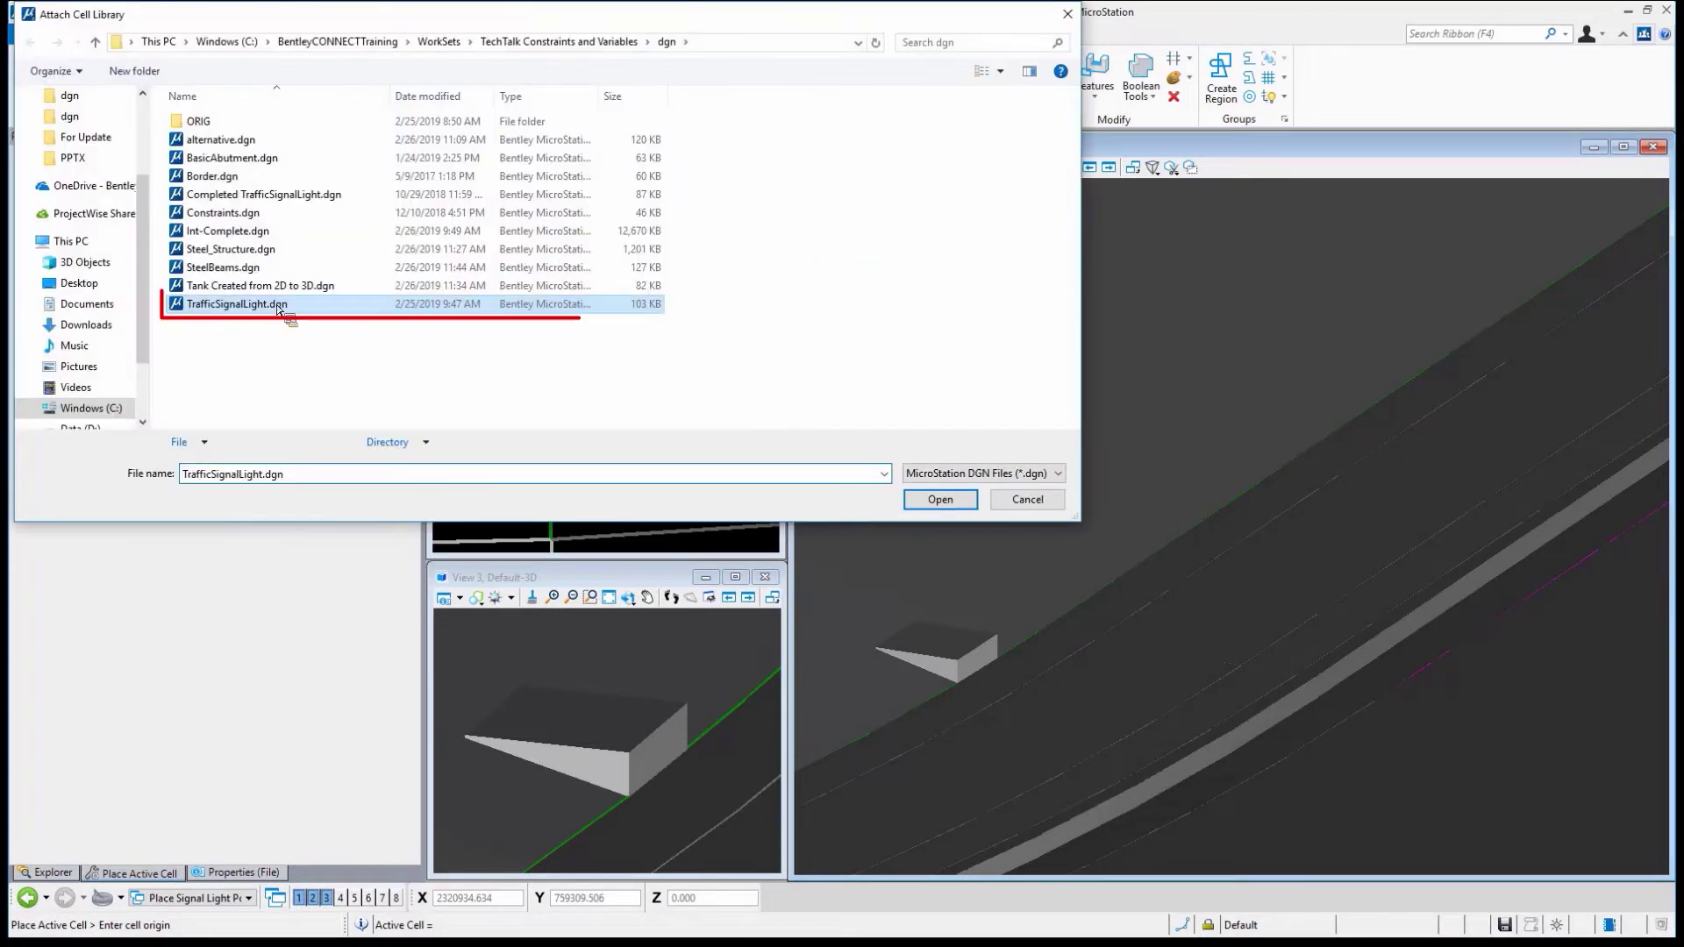
double_click(277, 303)
Make TrafficSignalLight the active cell for placement and close the Cell Library dialog.
click(546, 336)
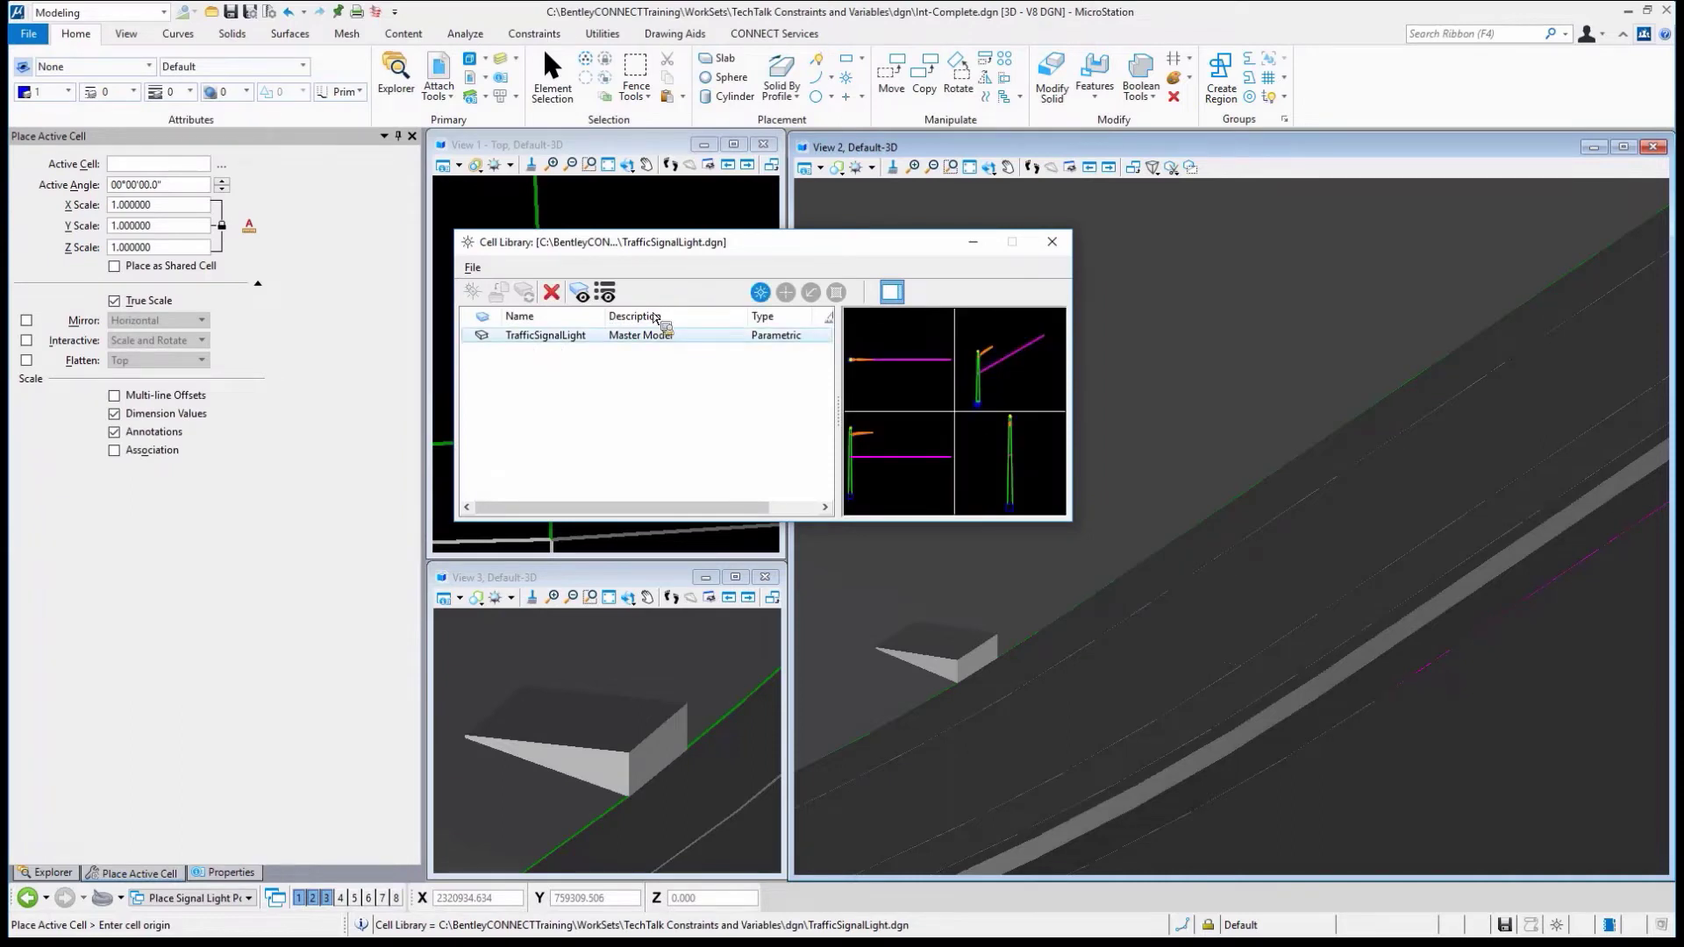
double_click(547, 340)
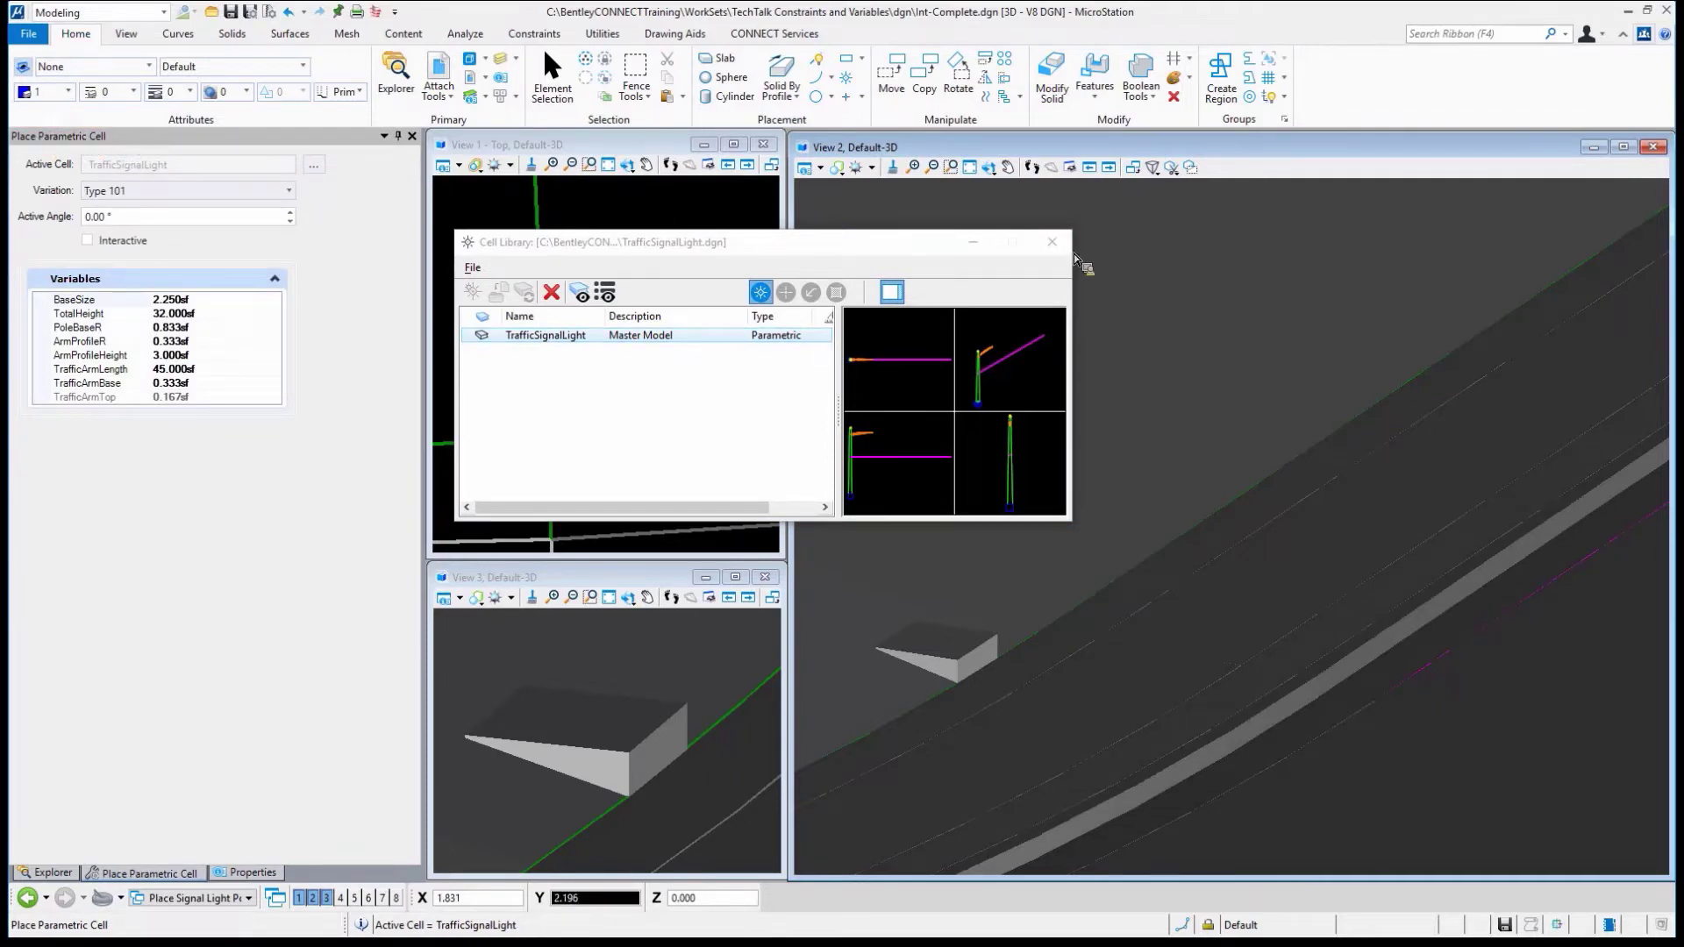
click(1052, 242)
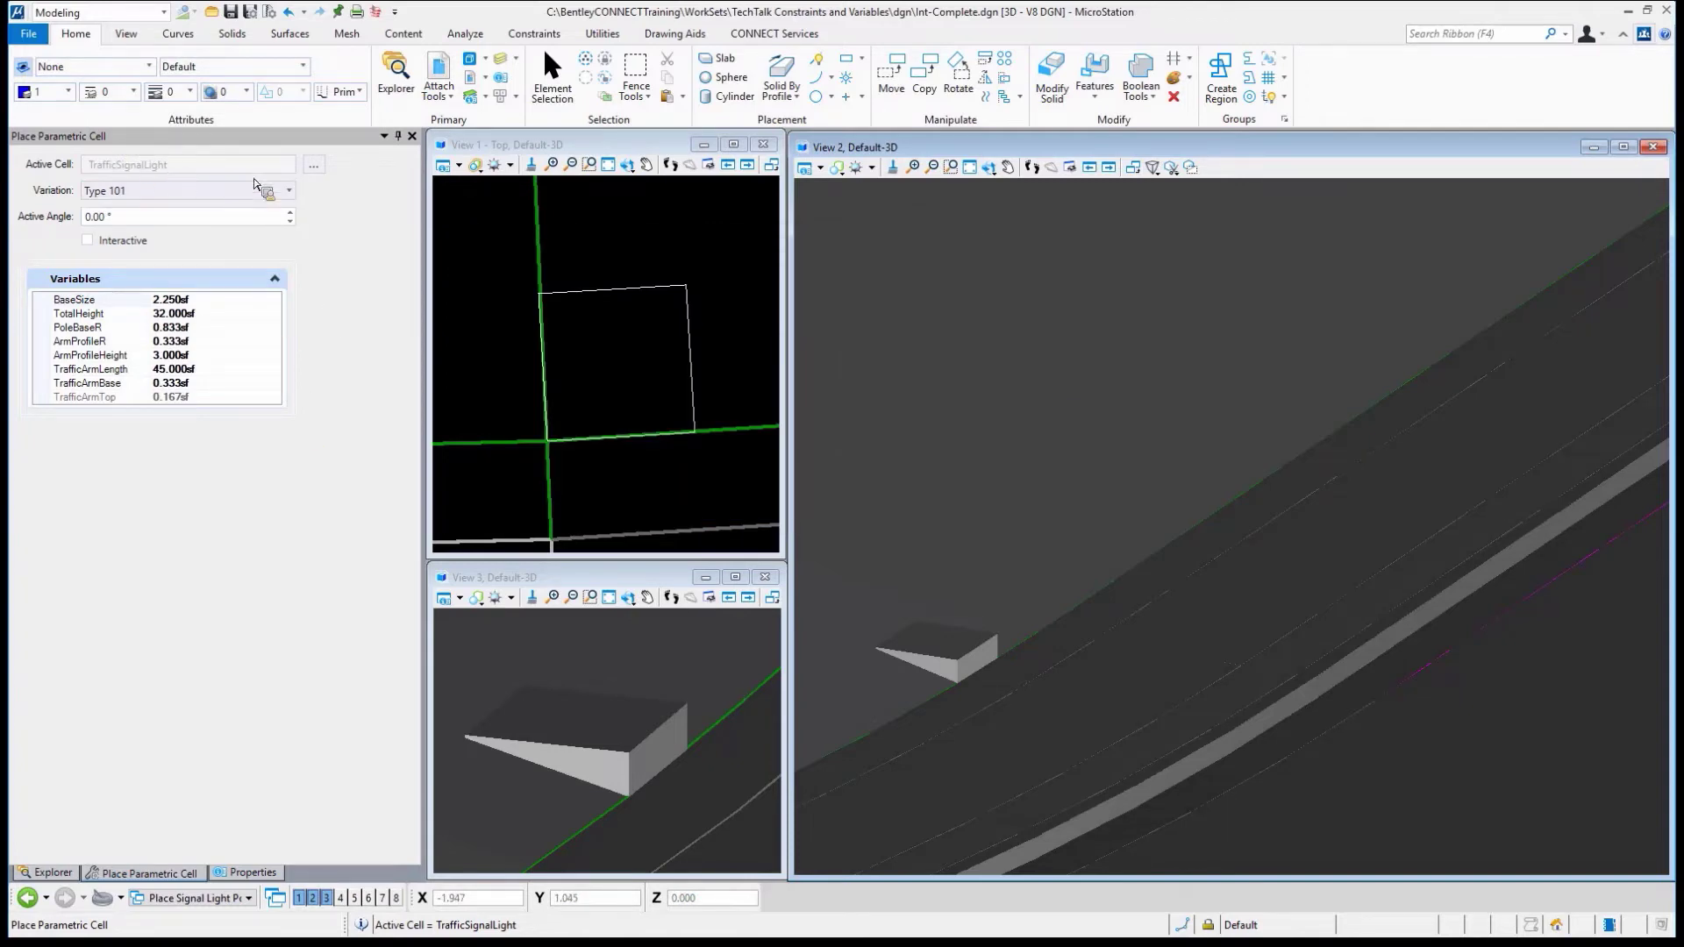
Switch the parametric cell to the Type 102 variation to view its variables, and return it to Type 101.
click(272, 191)
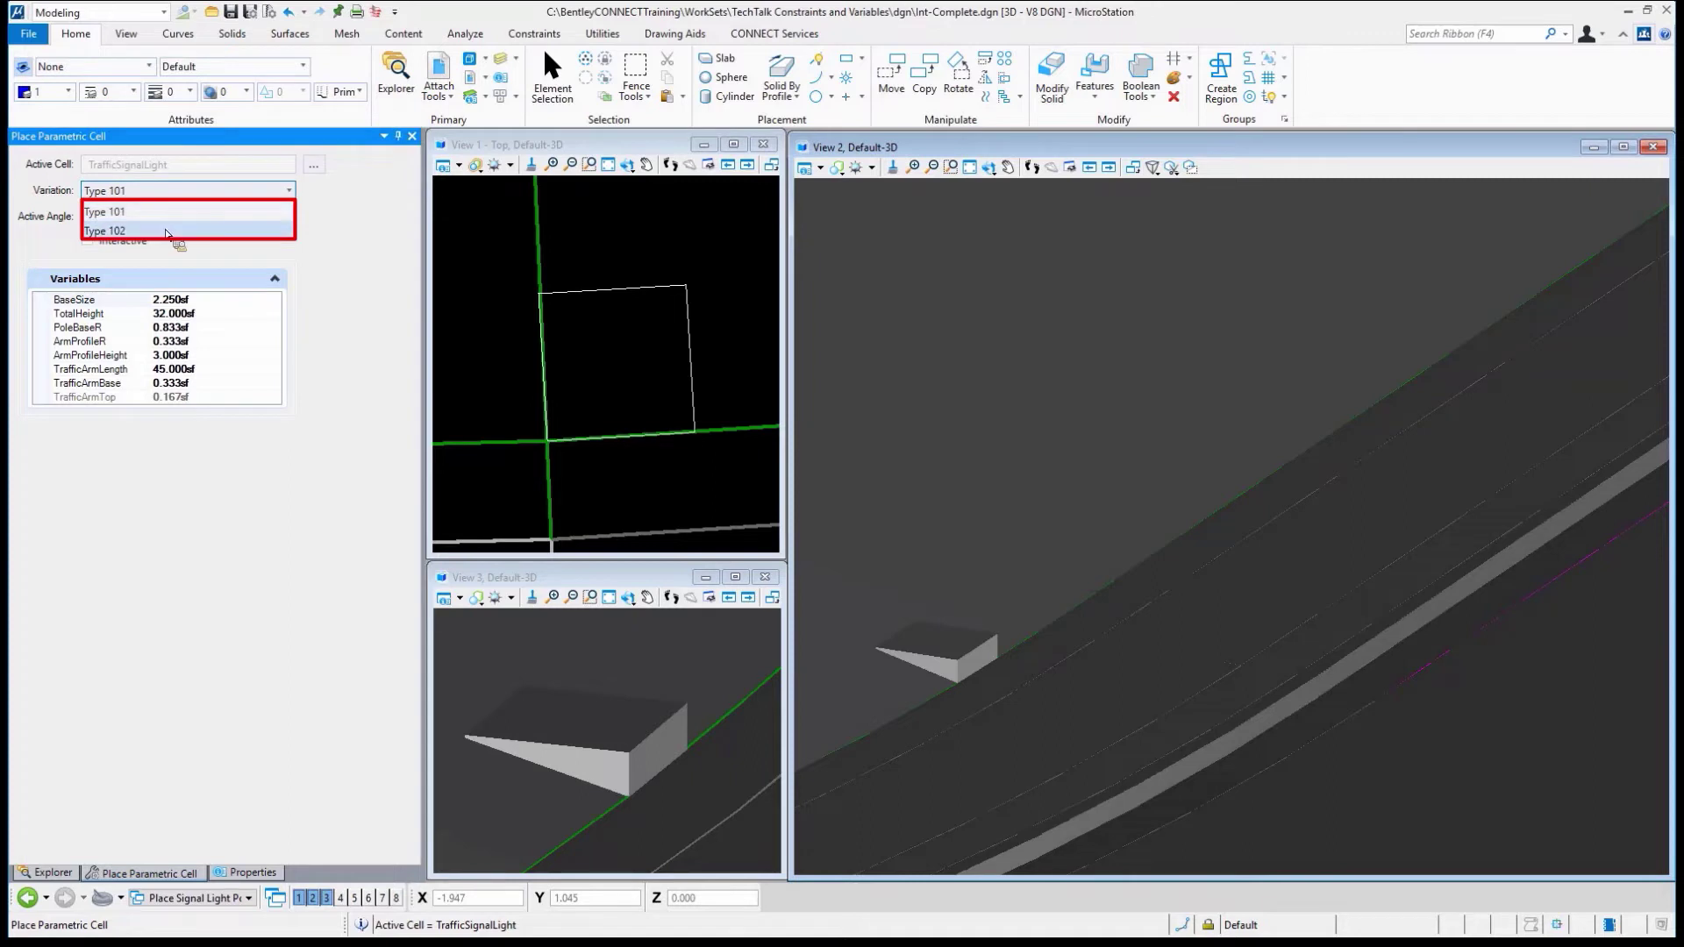
click(203, 237)
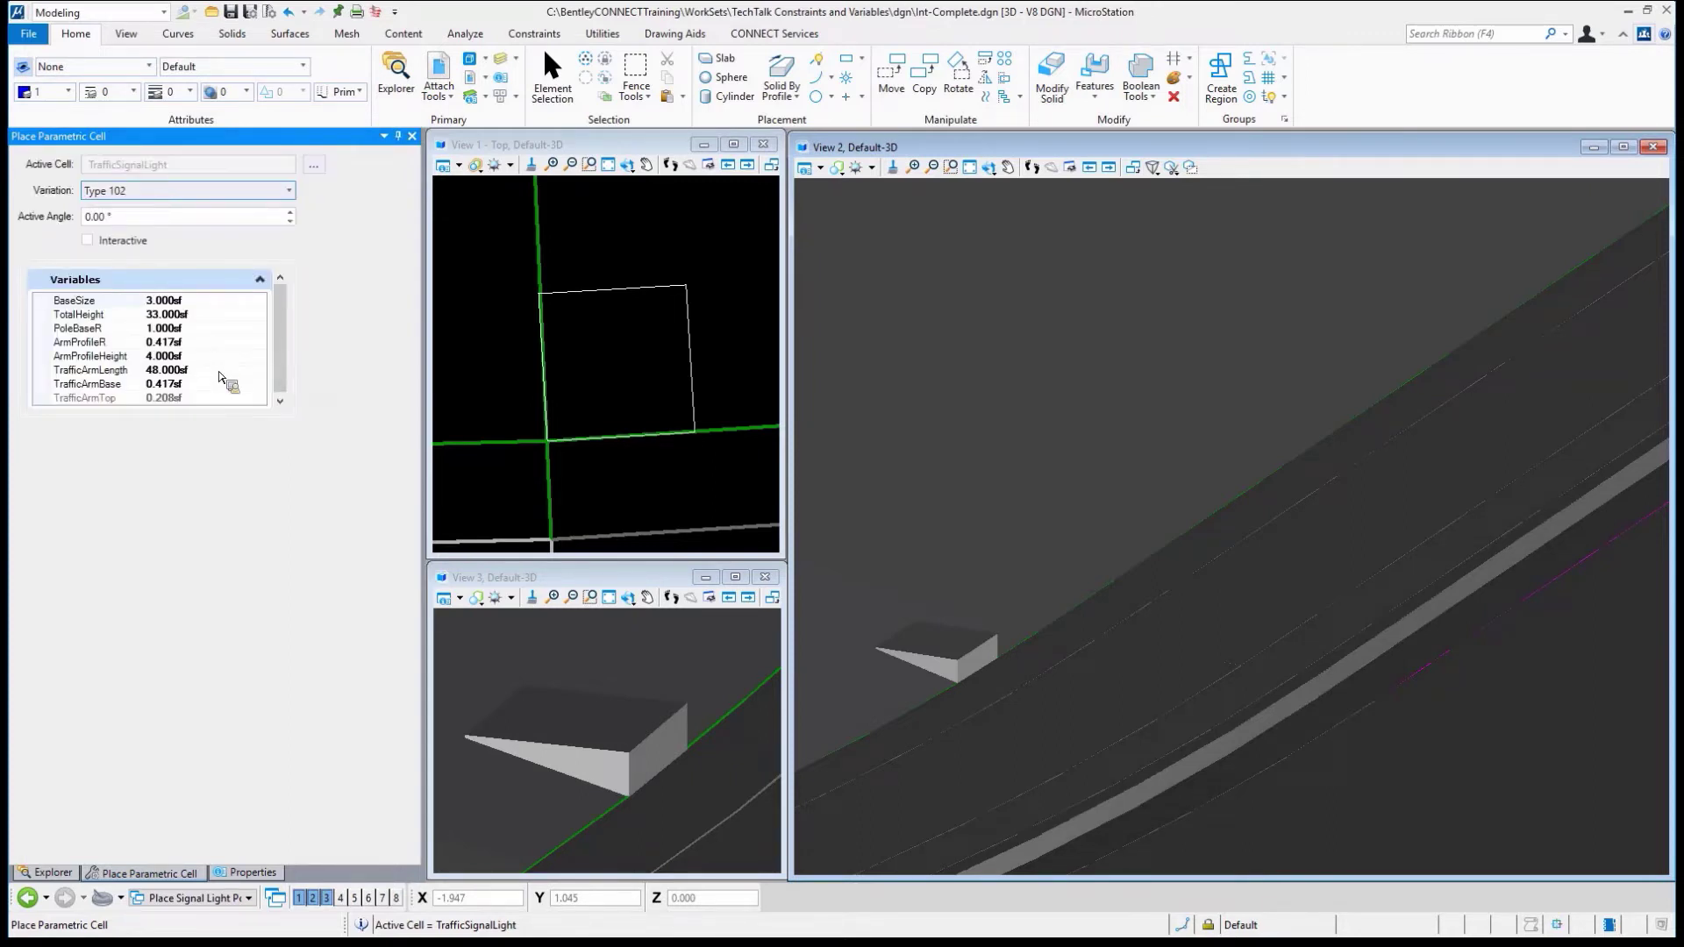
click(288, 191)
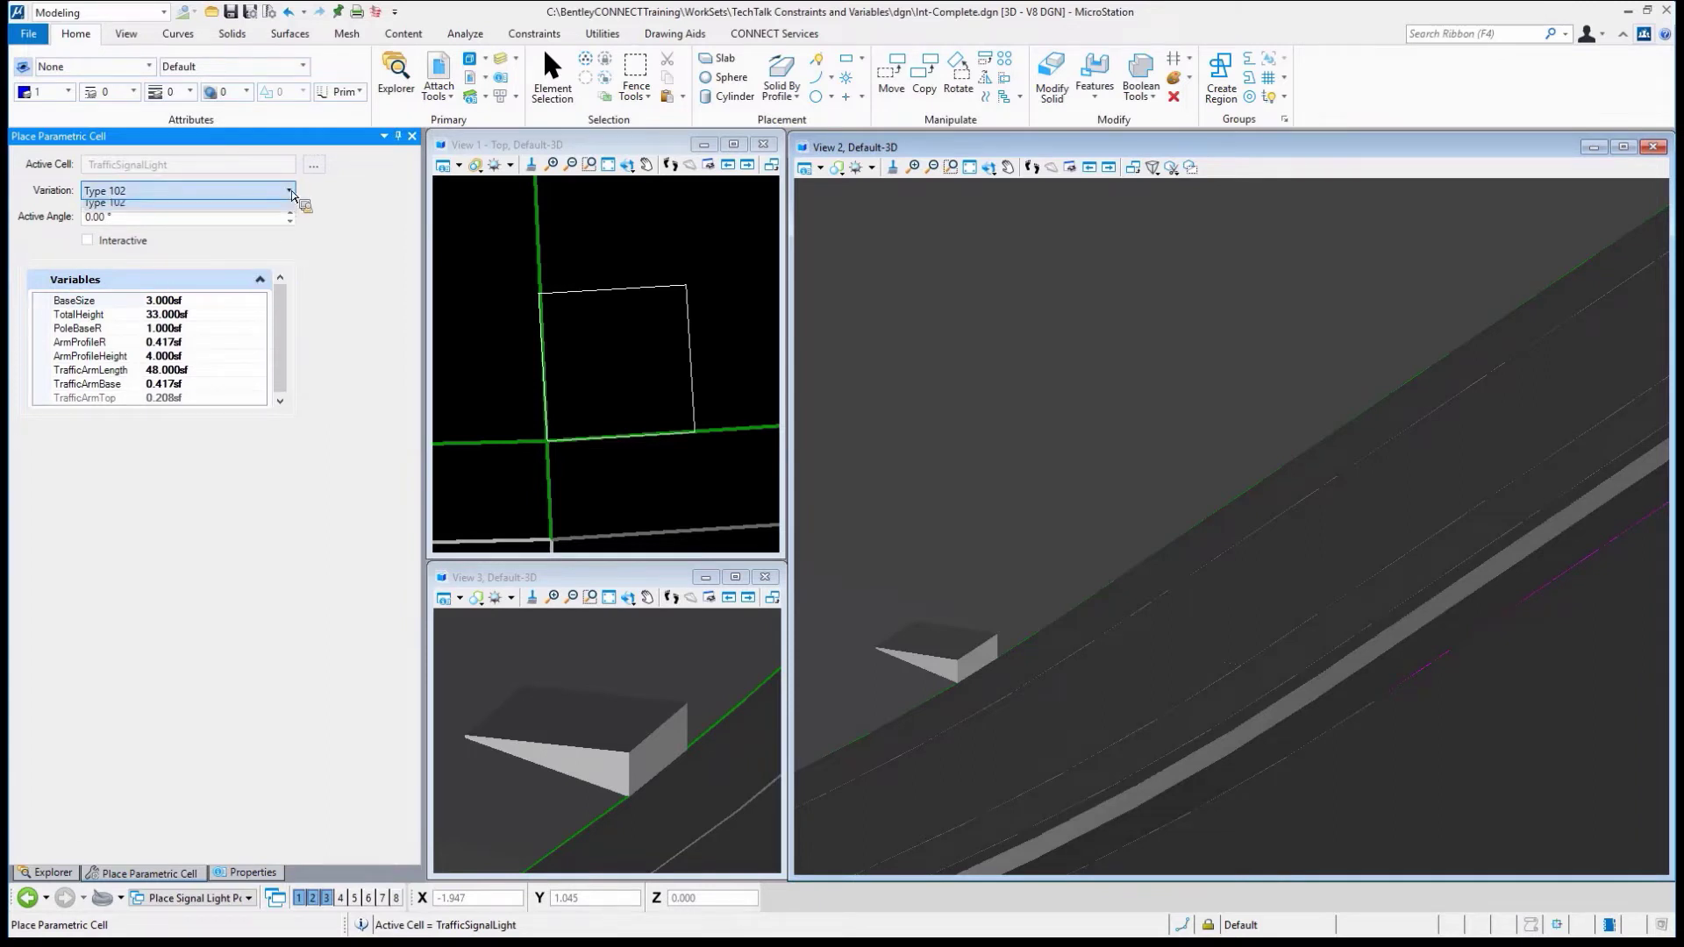
Position the Type 101 cell upright at the concrete footing's front corner, with AccuDraw in the top plane at X 0 and Y 0.
click(594, 424)
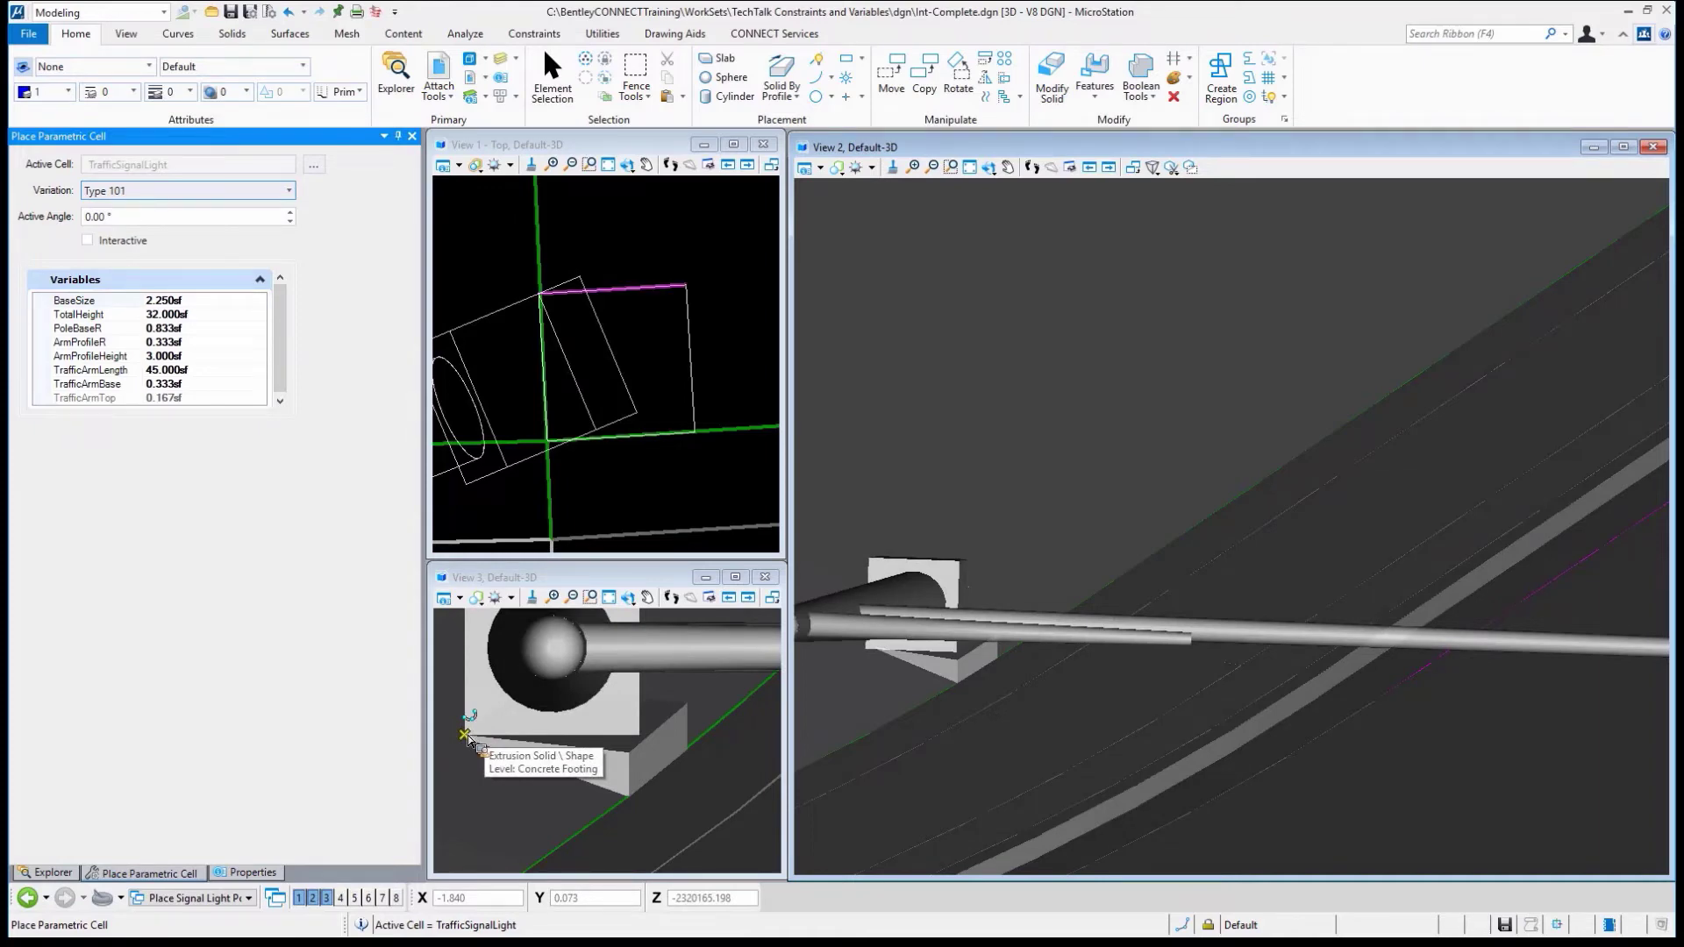
click(478, 899)
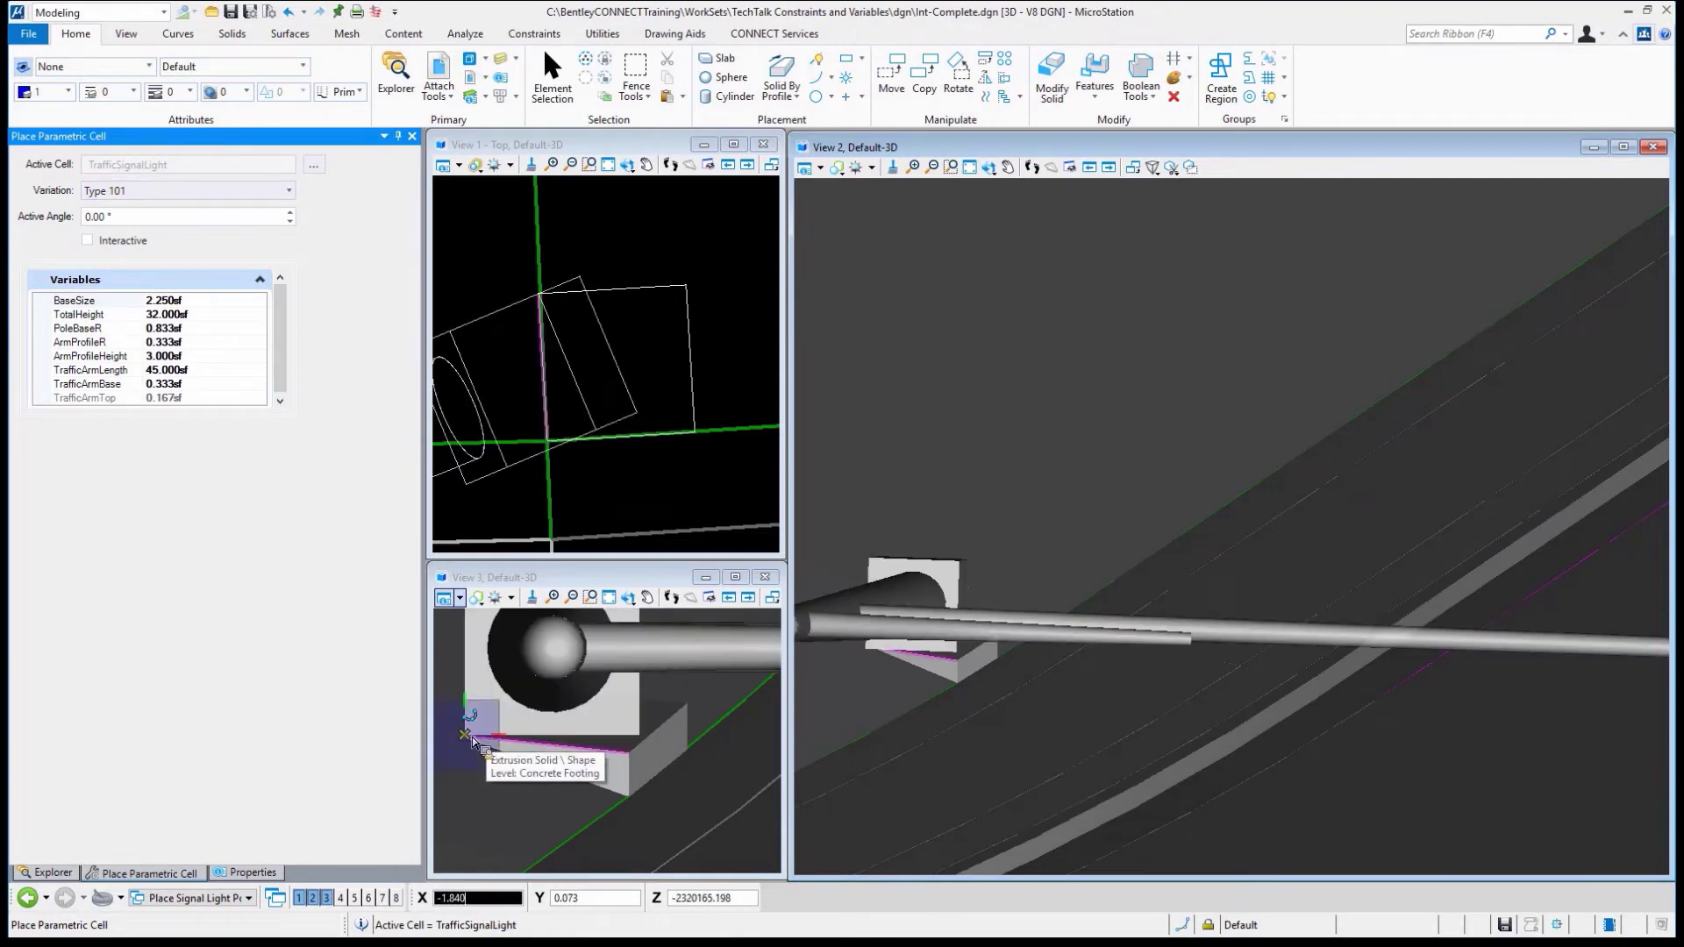
text(0)
key(Tab)
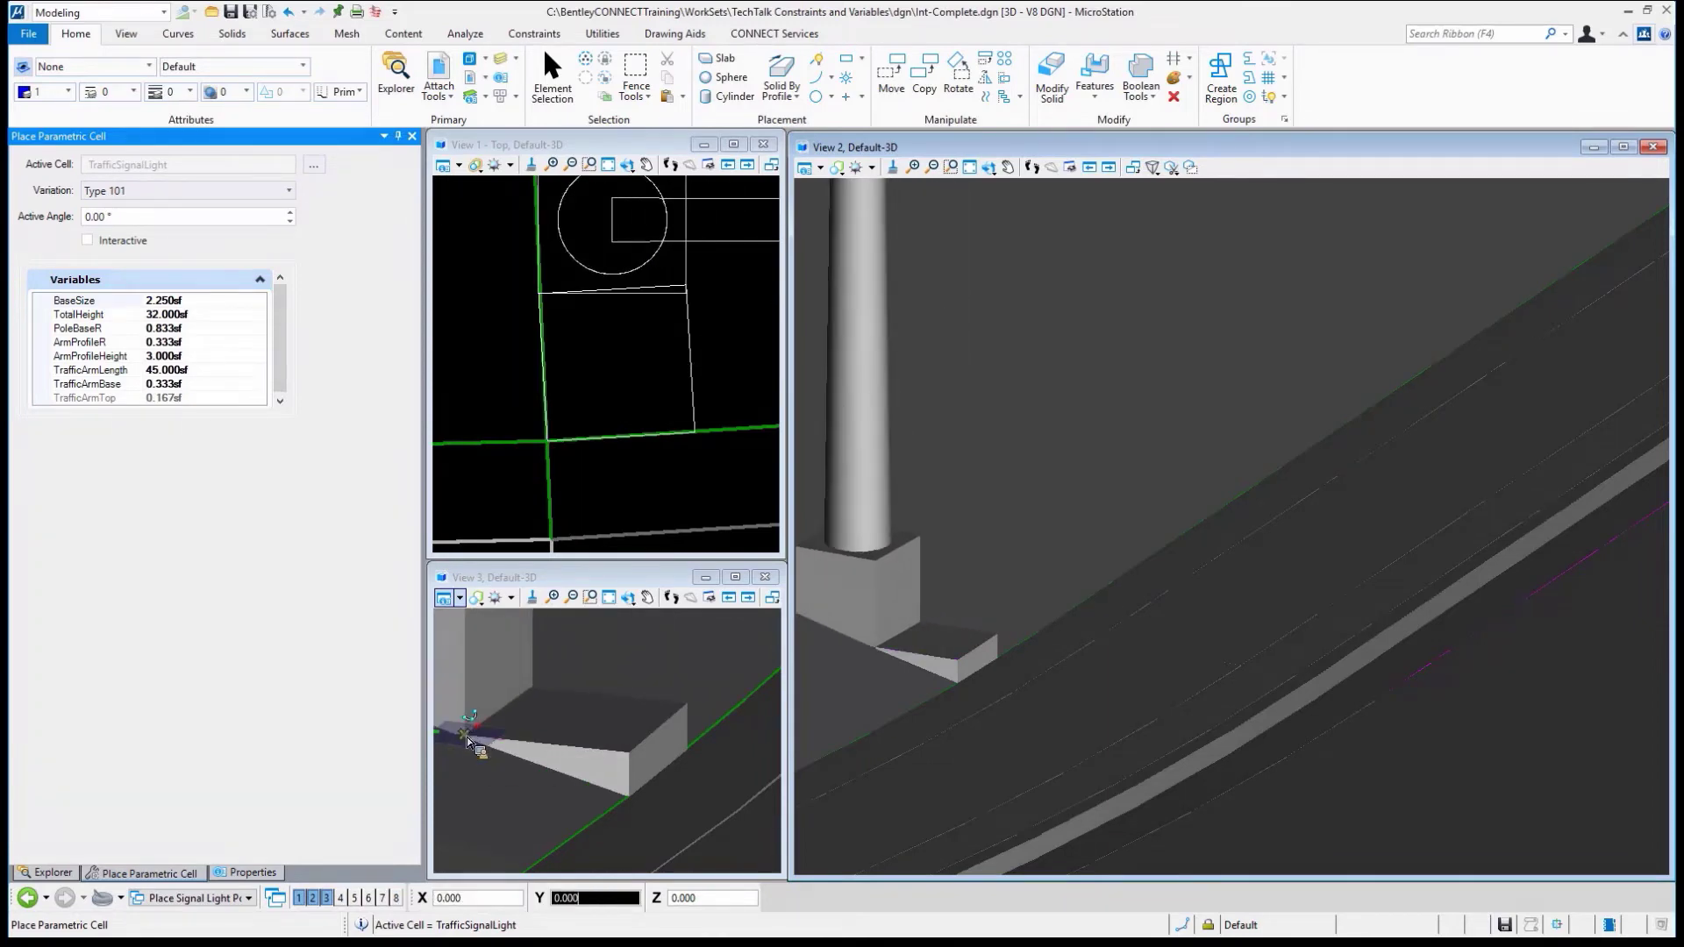
text(0)
key(Tab)
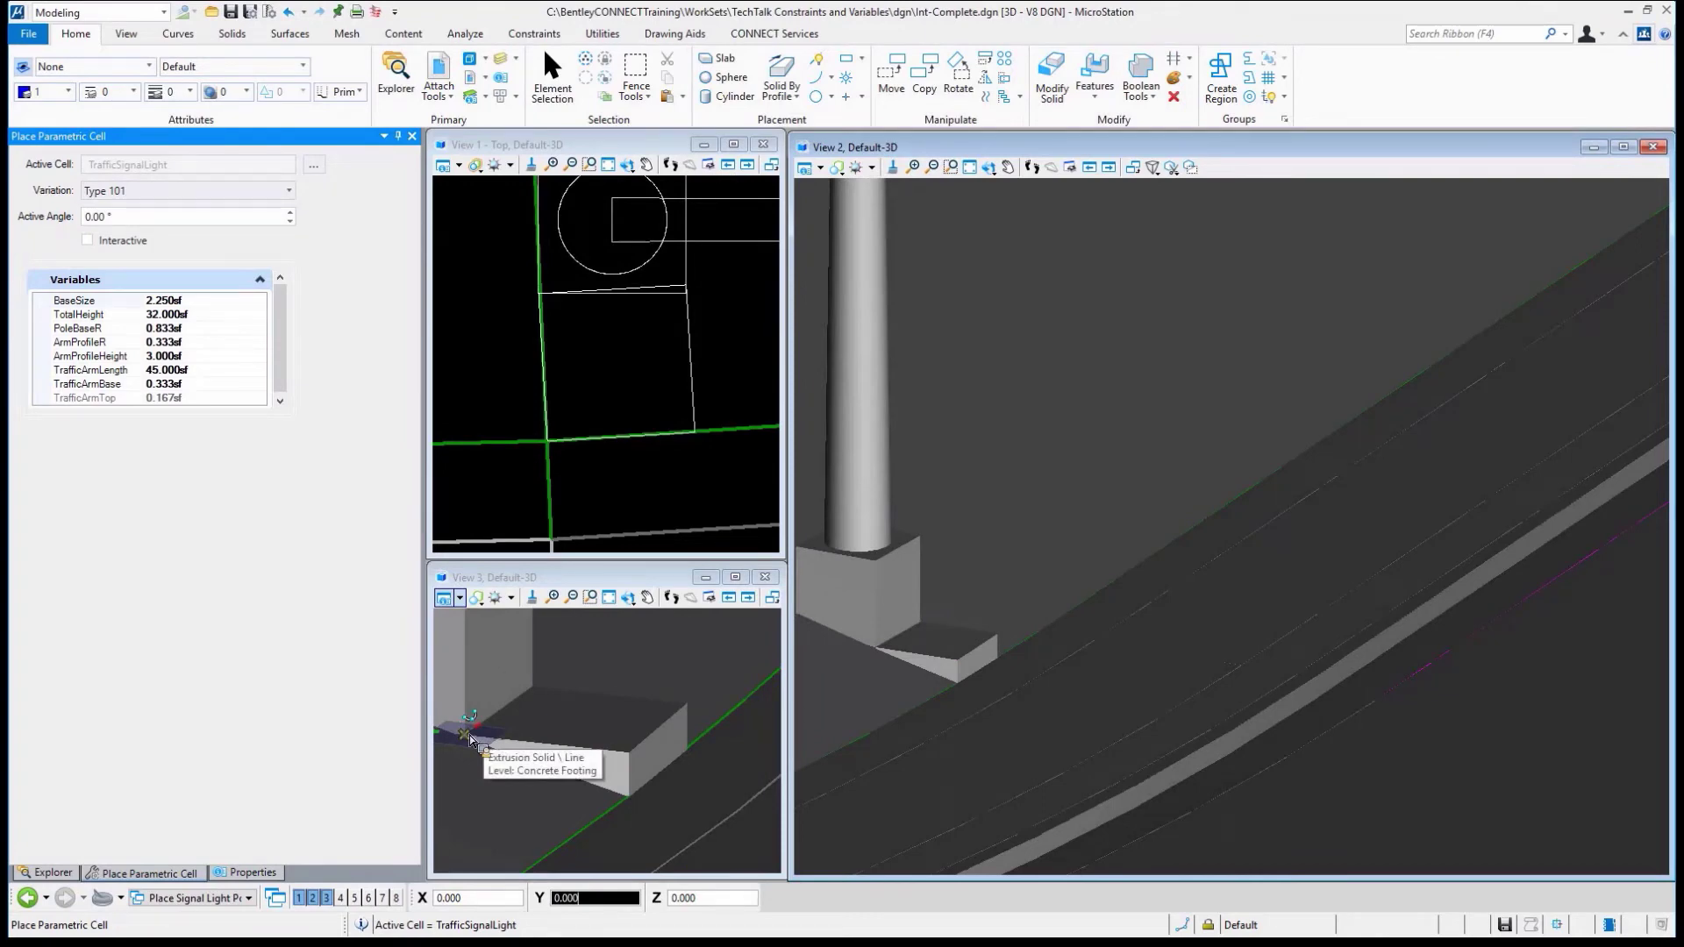
Rotate the AccuDraw axes along the footing's front edge and place the TrafficSignalLight cell at the footing's corner.
key(r)
key(q)
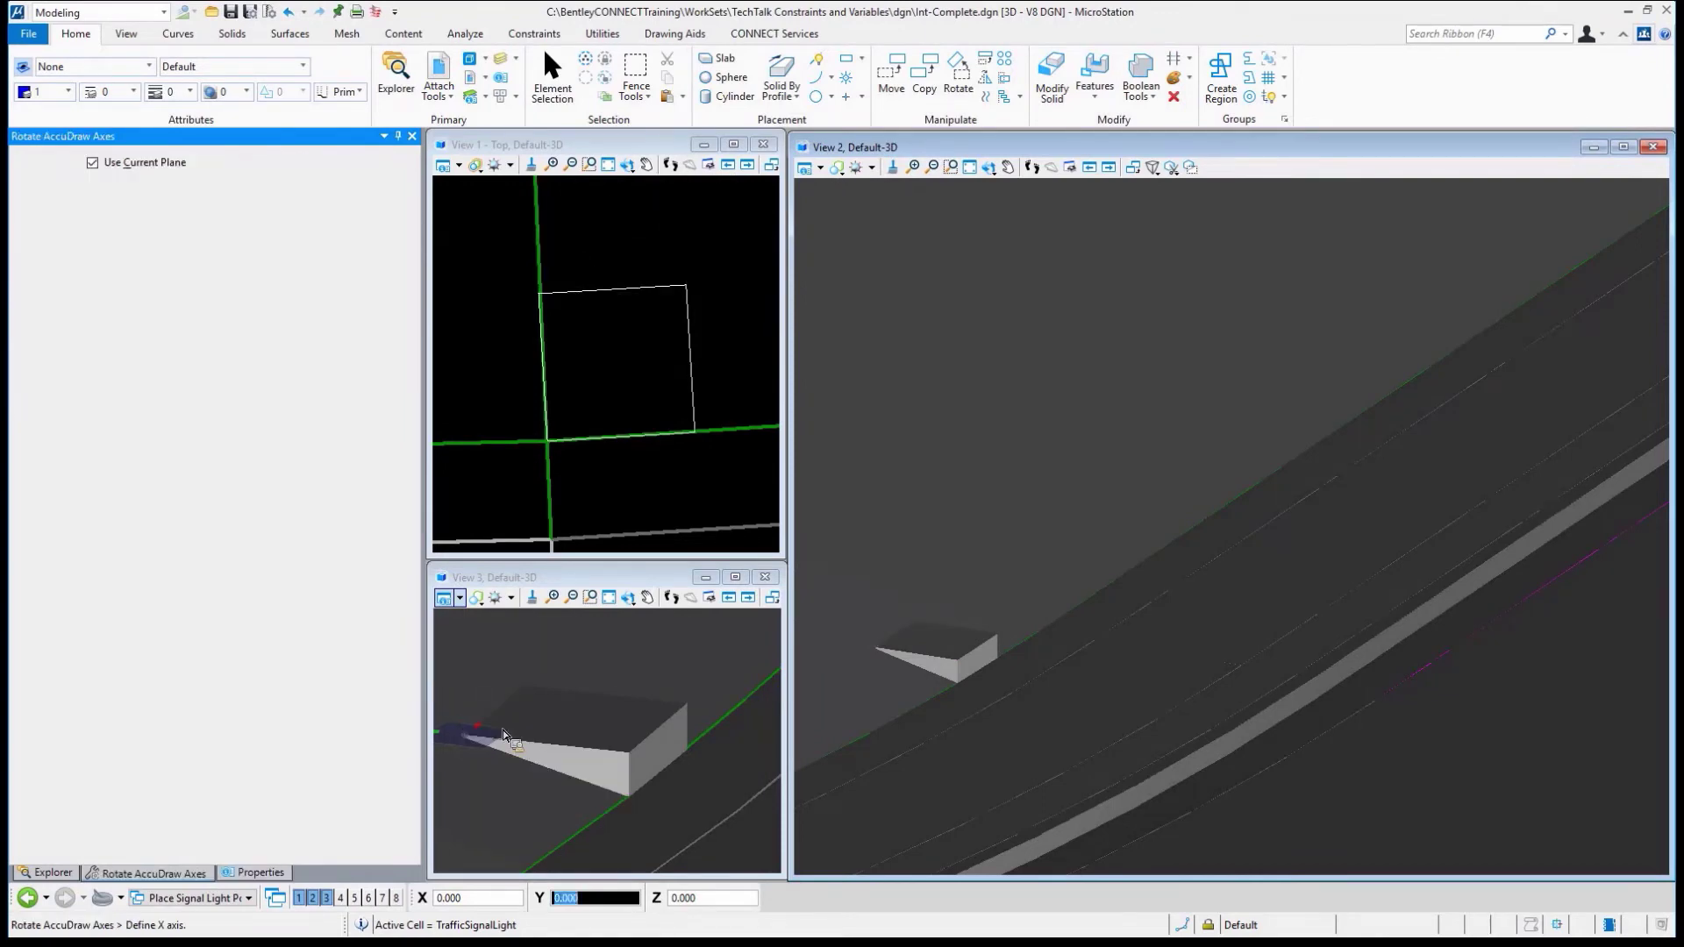
click(614, 750)
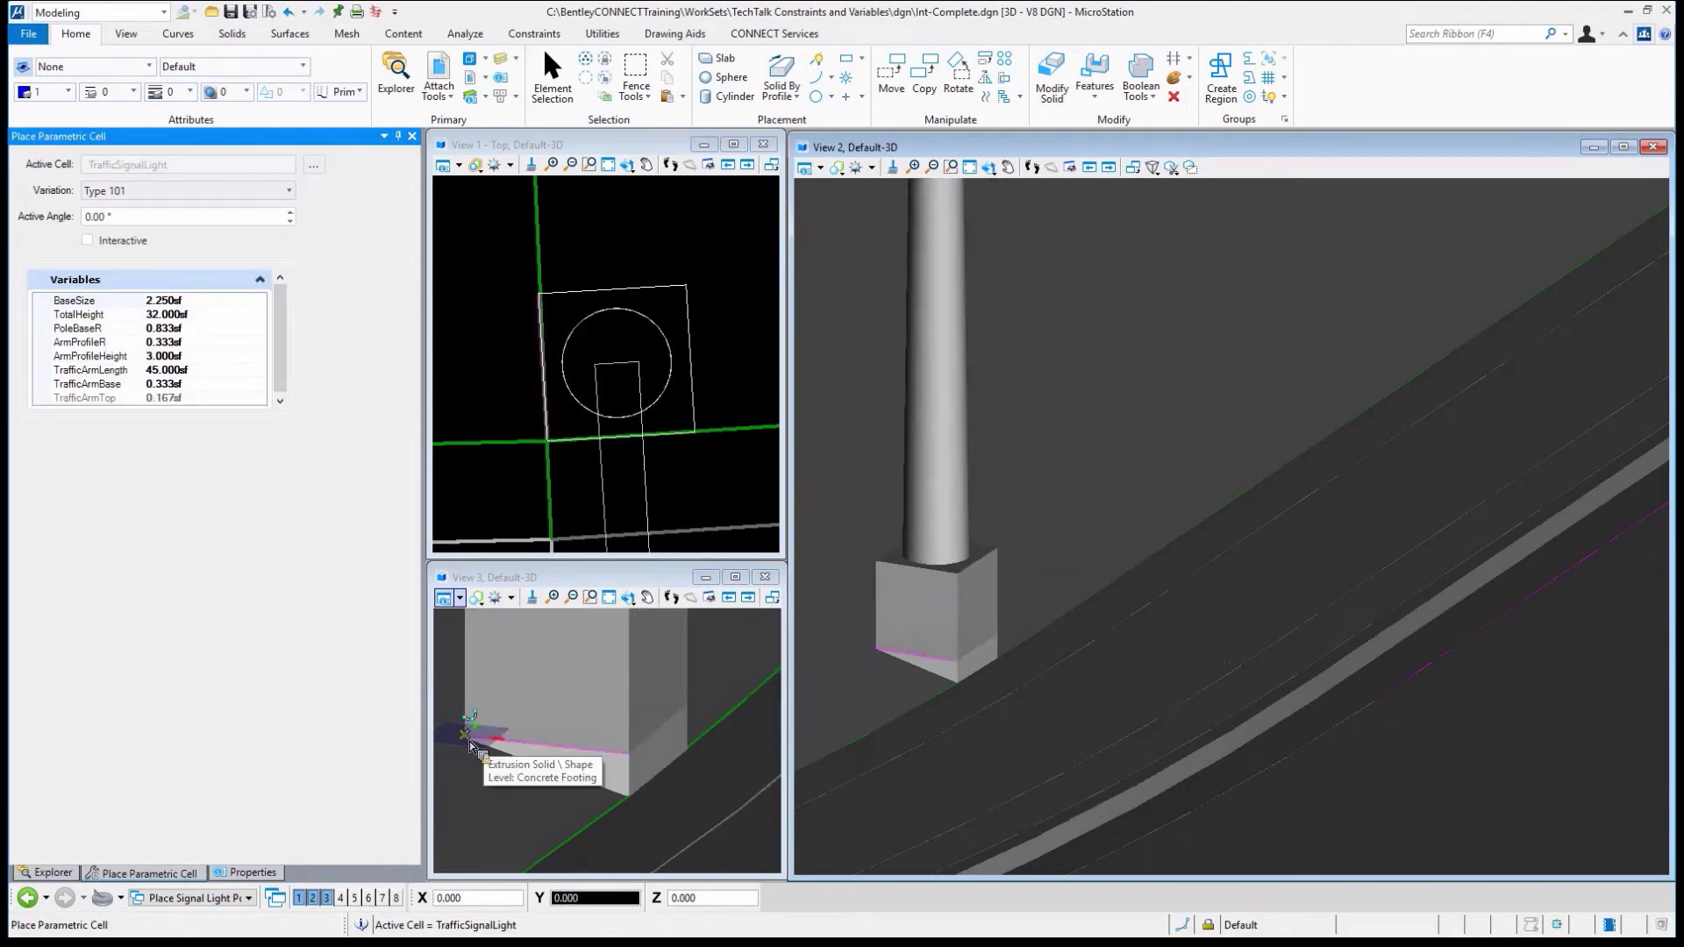
click(471, 745)
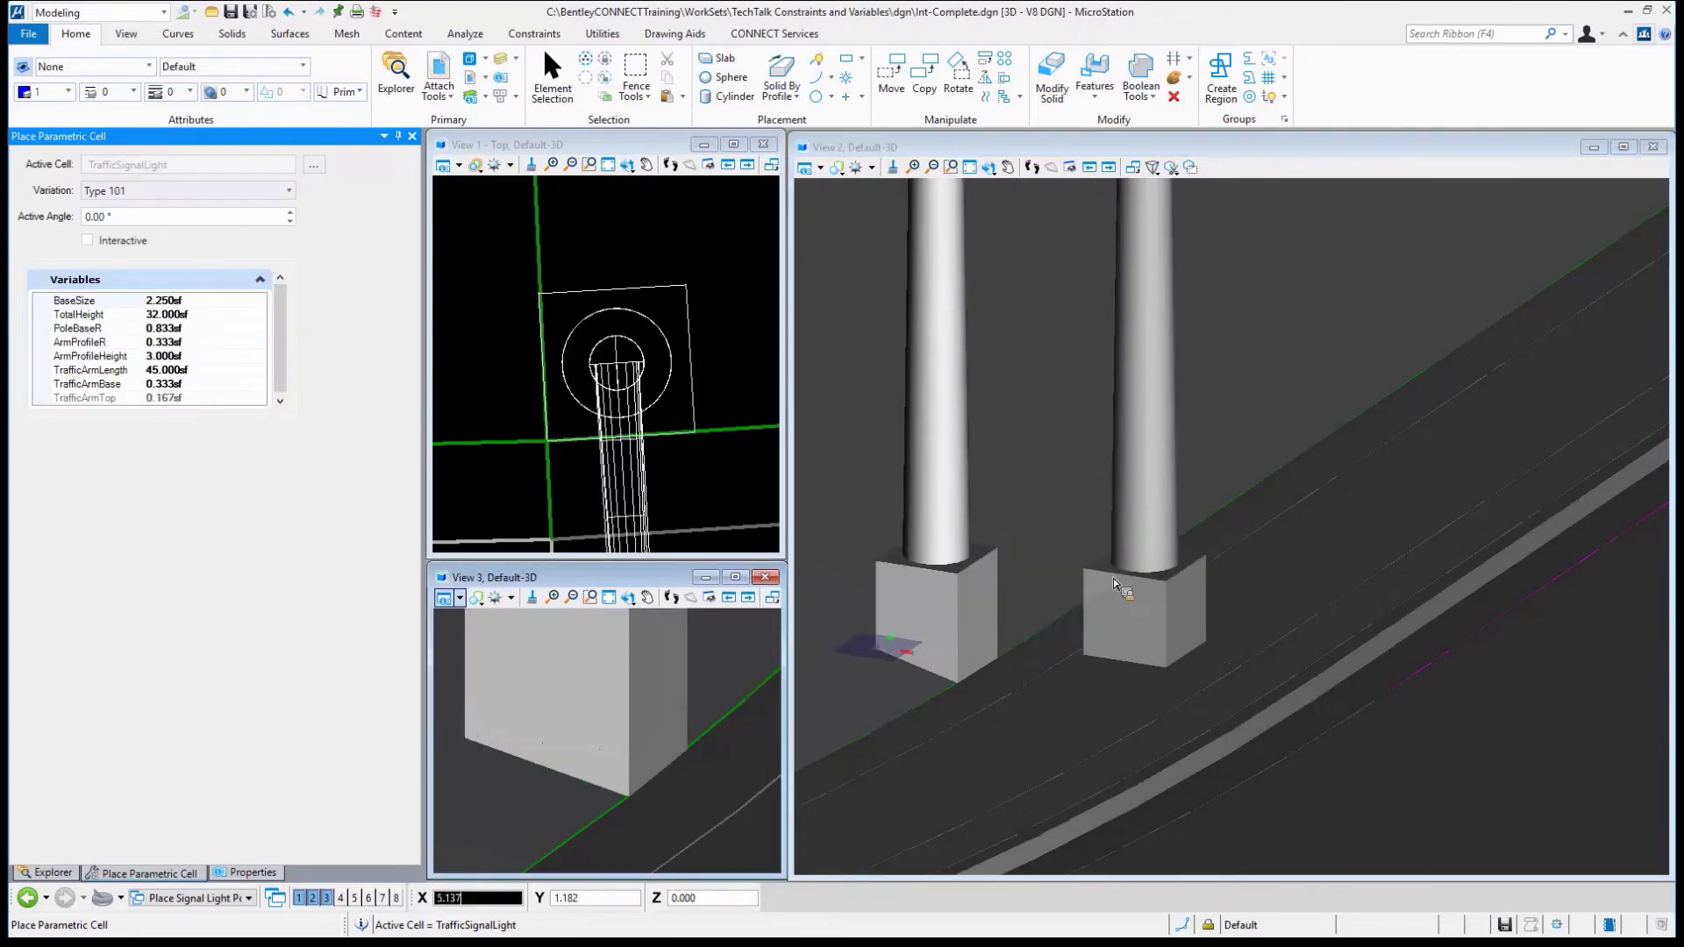
key(Escape)
Select the placed traffic signal light and open its properties to review its variation and variables.
scroll(1009, 452, down, 5)
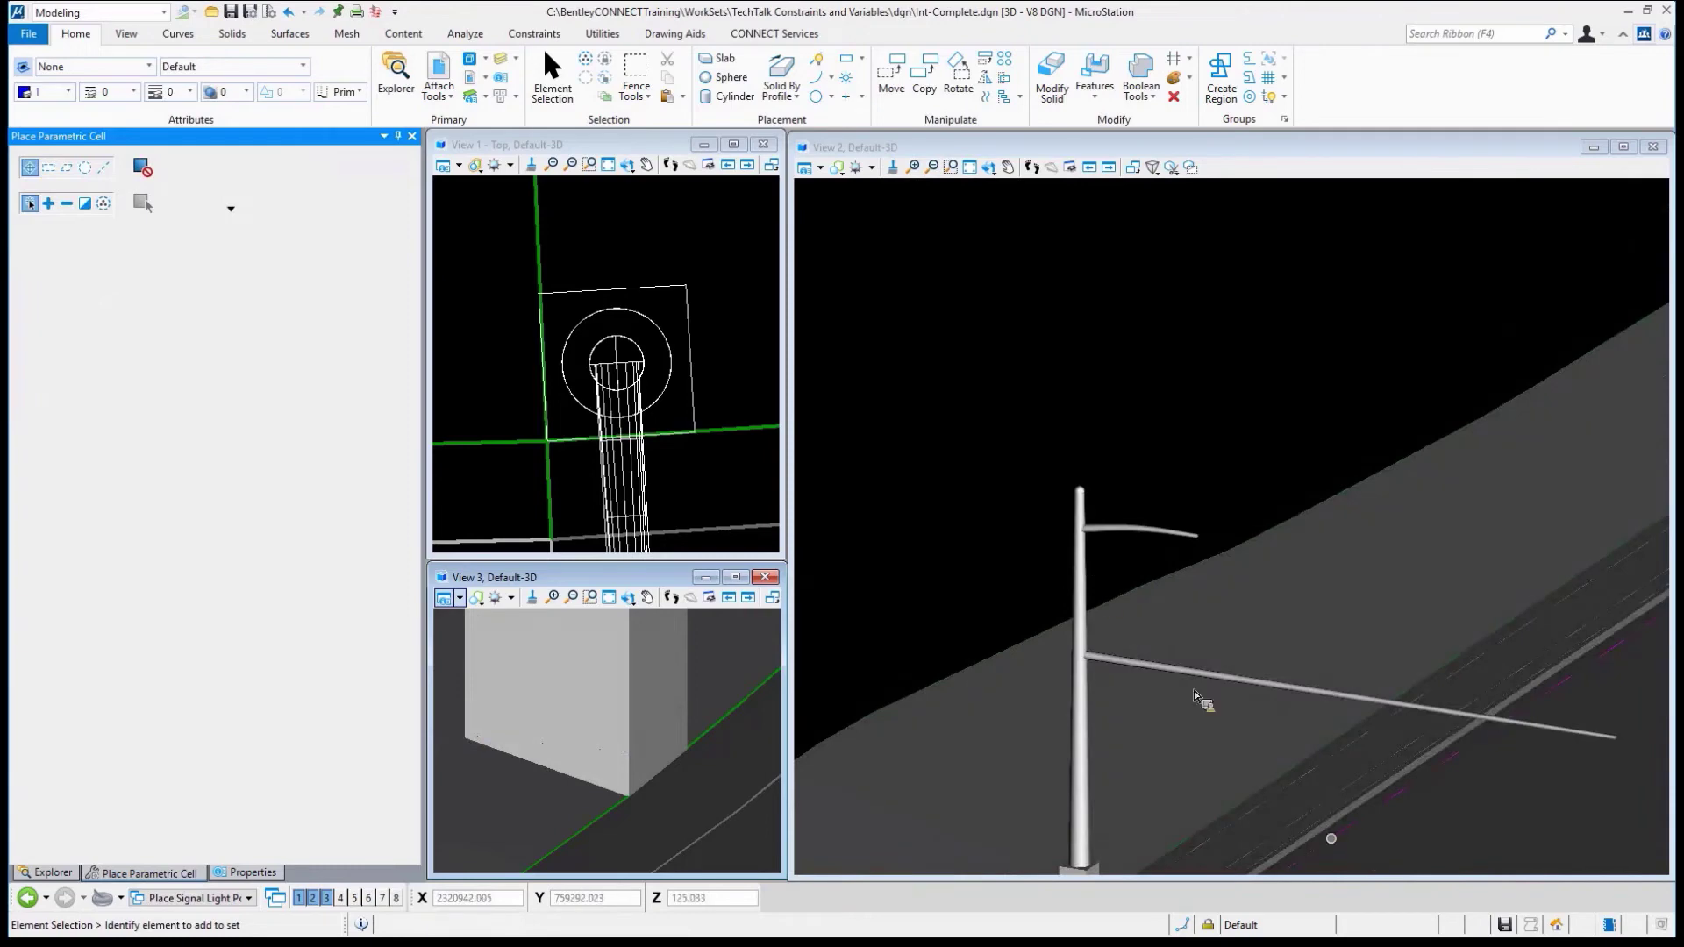
click(1088, 551)
right_click(1087, 551)
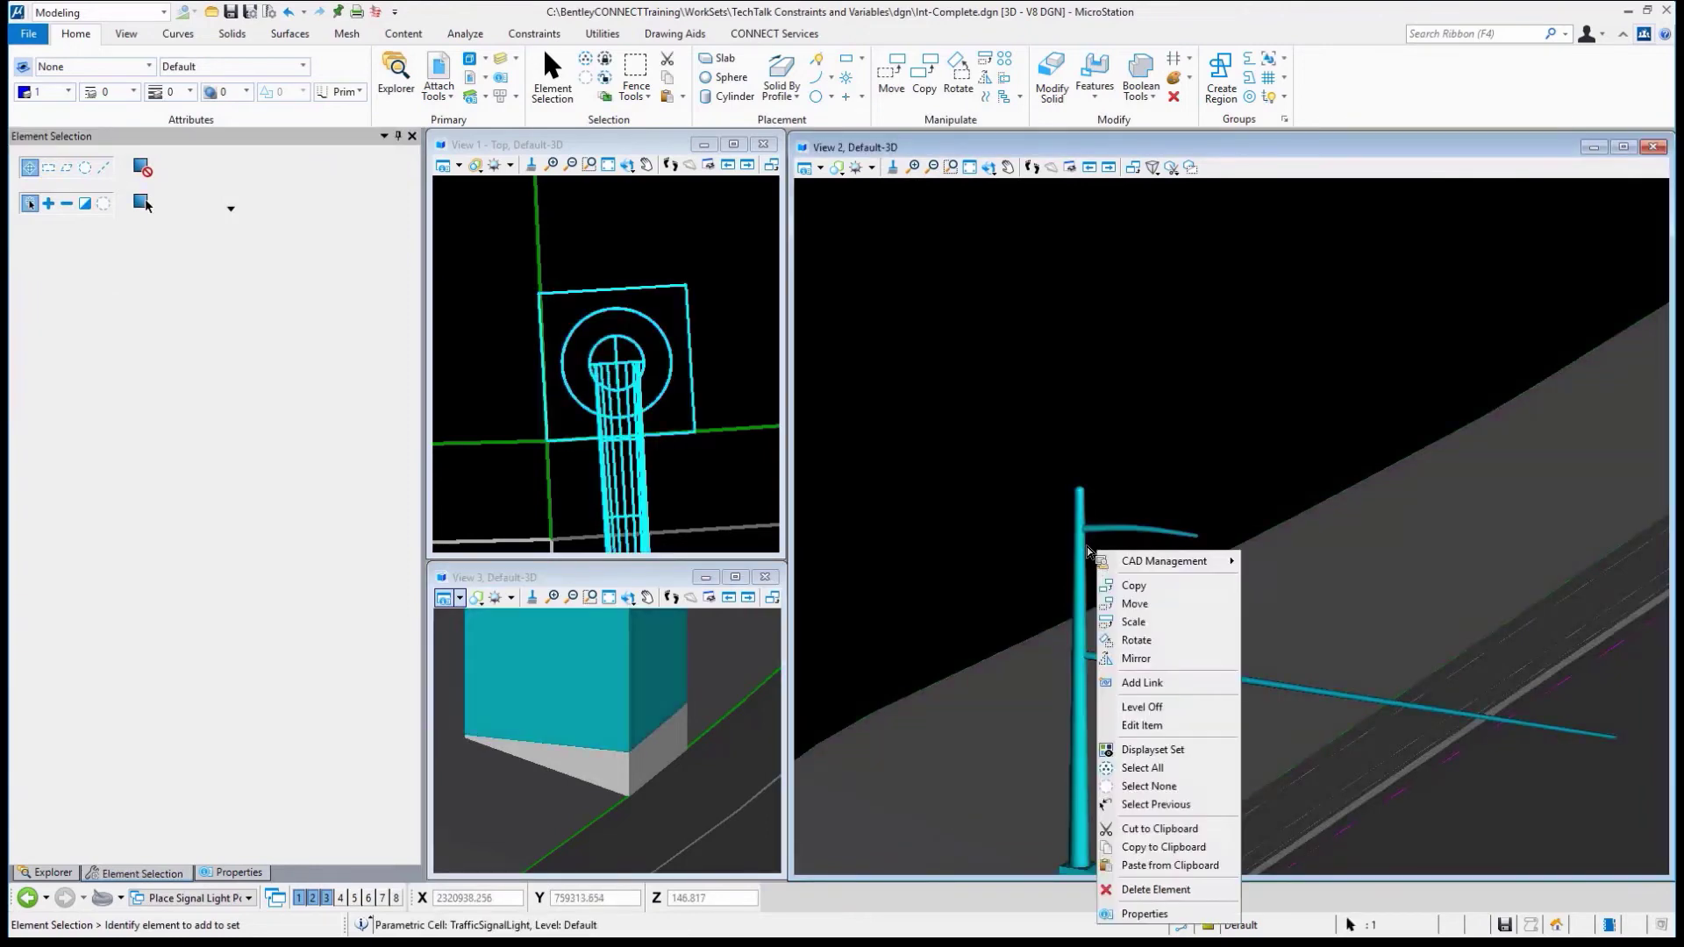
click(1188, 916)
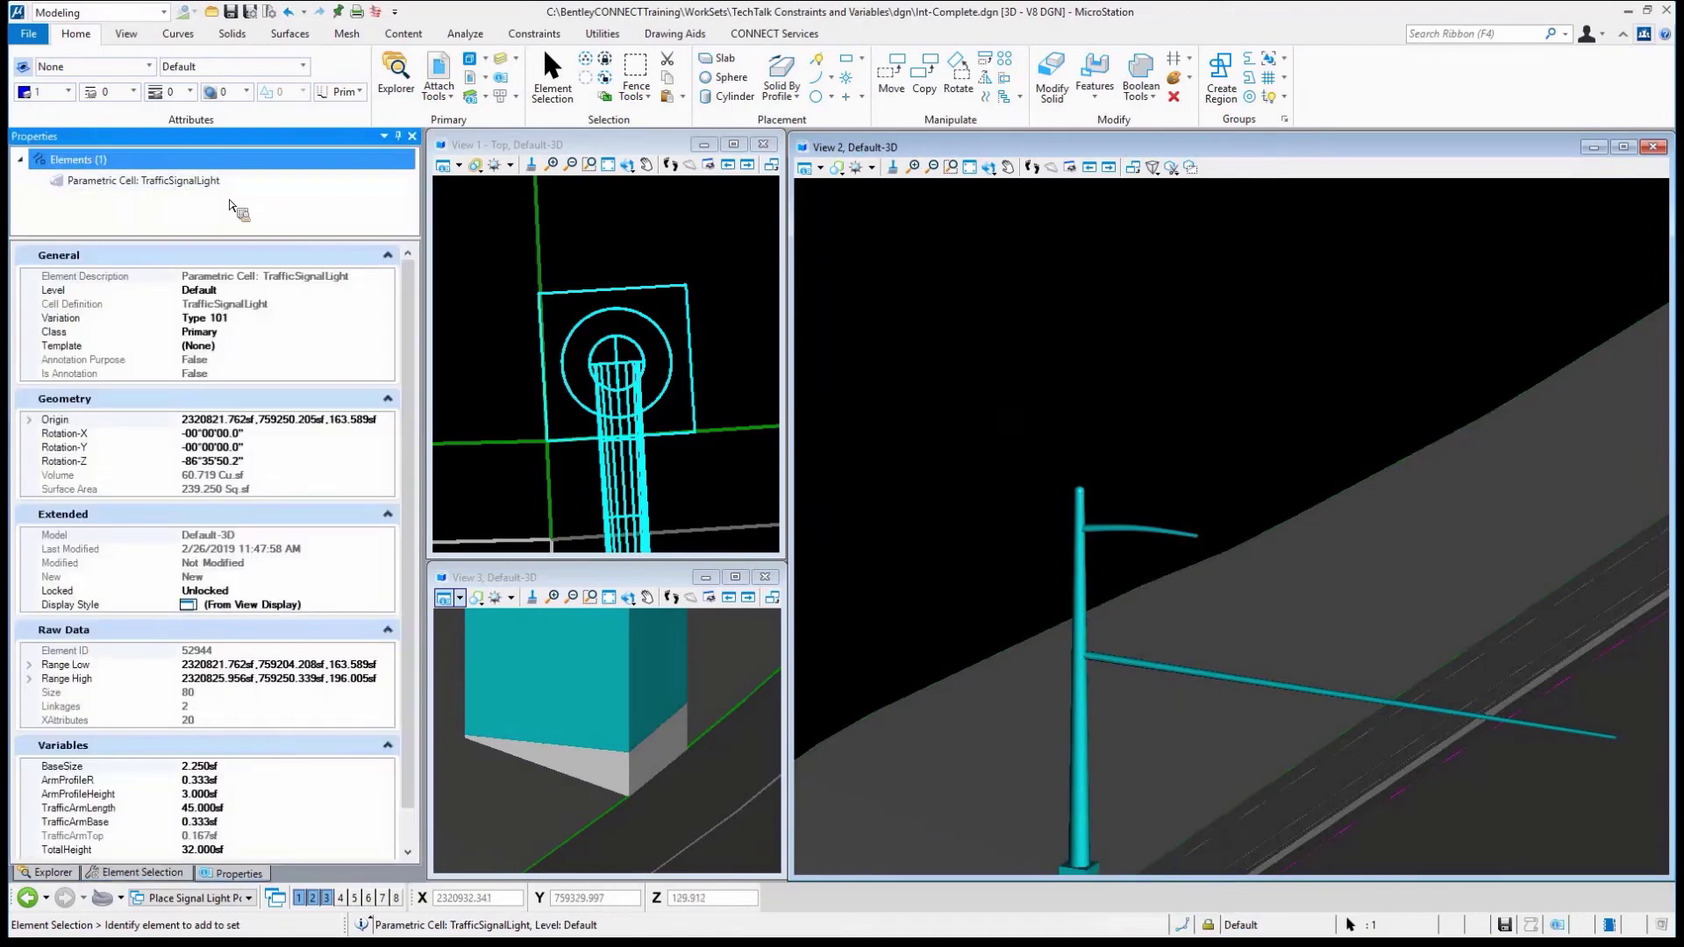
scroll(423, 472, down, 1)
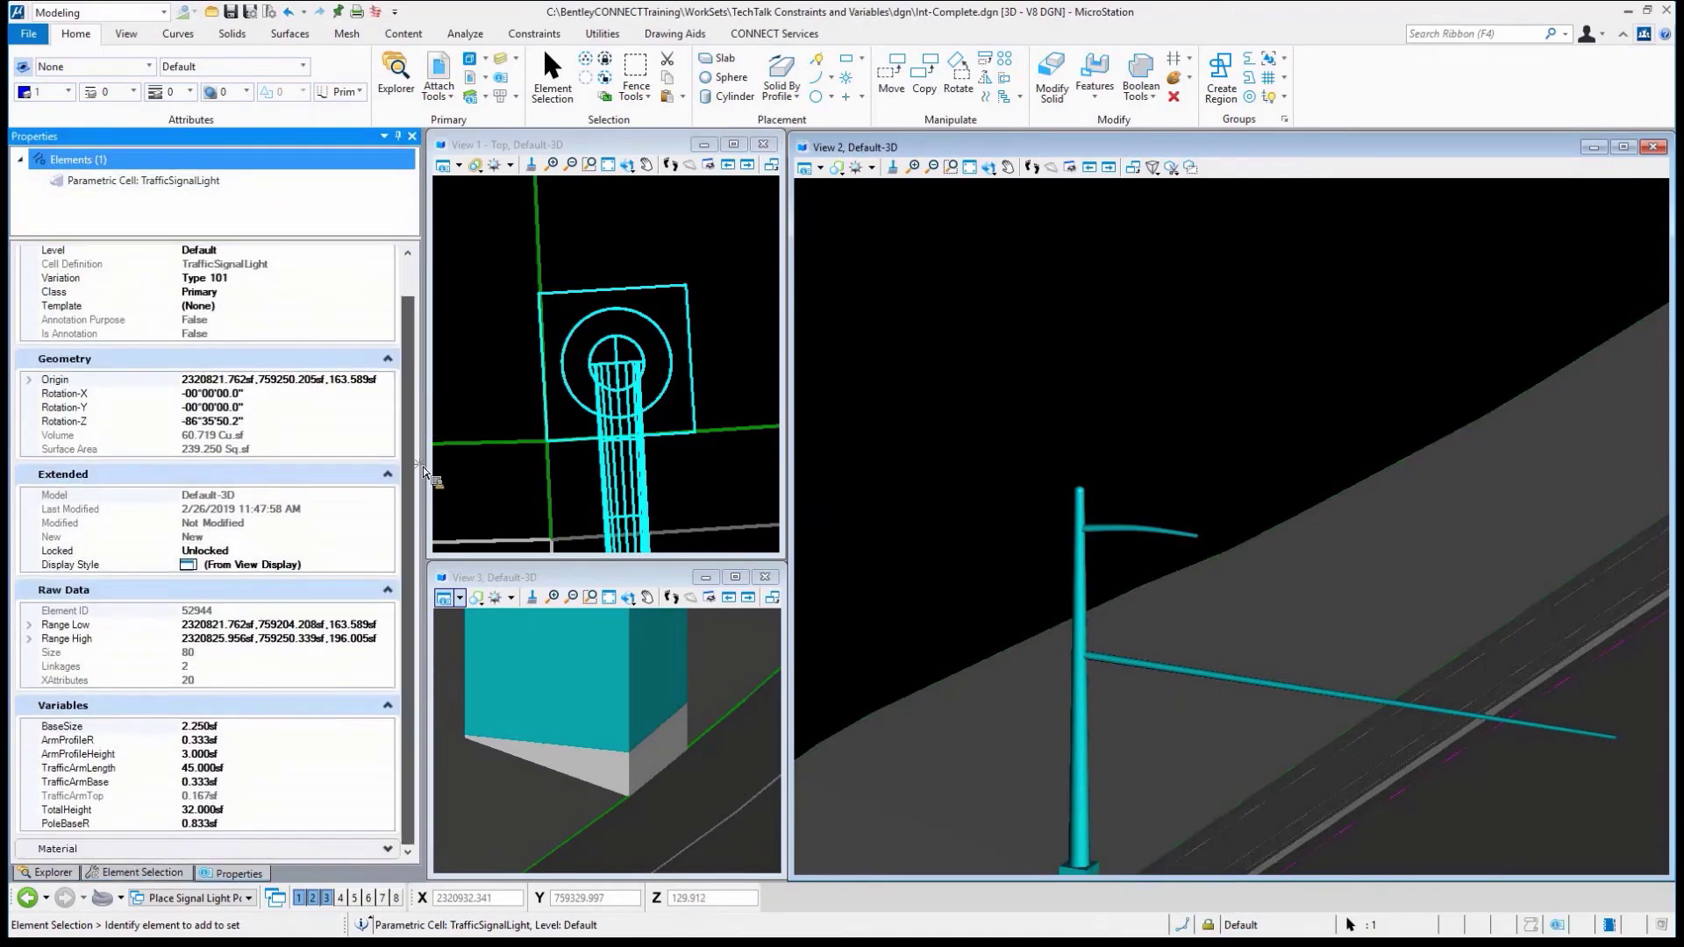
scroll(377, 301, up, 1)
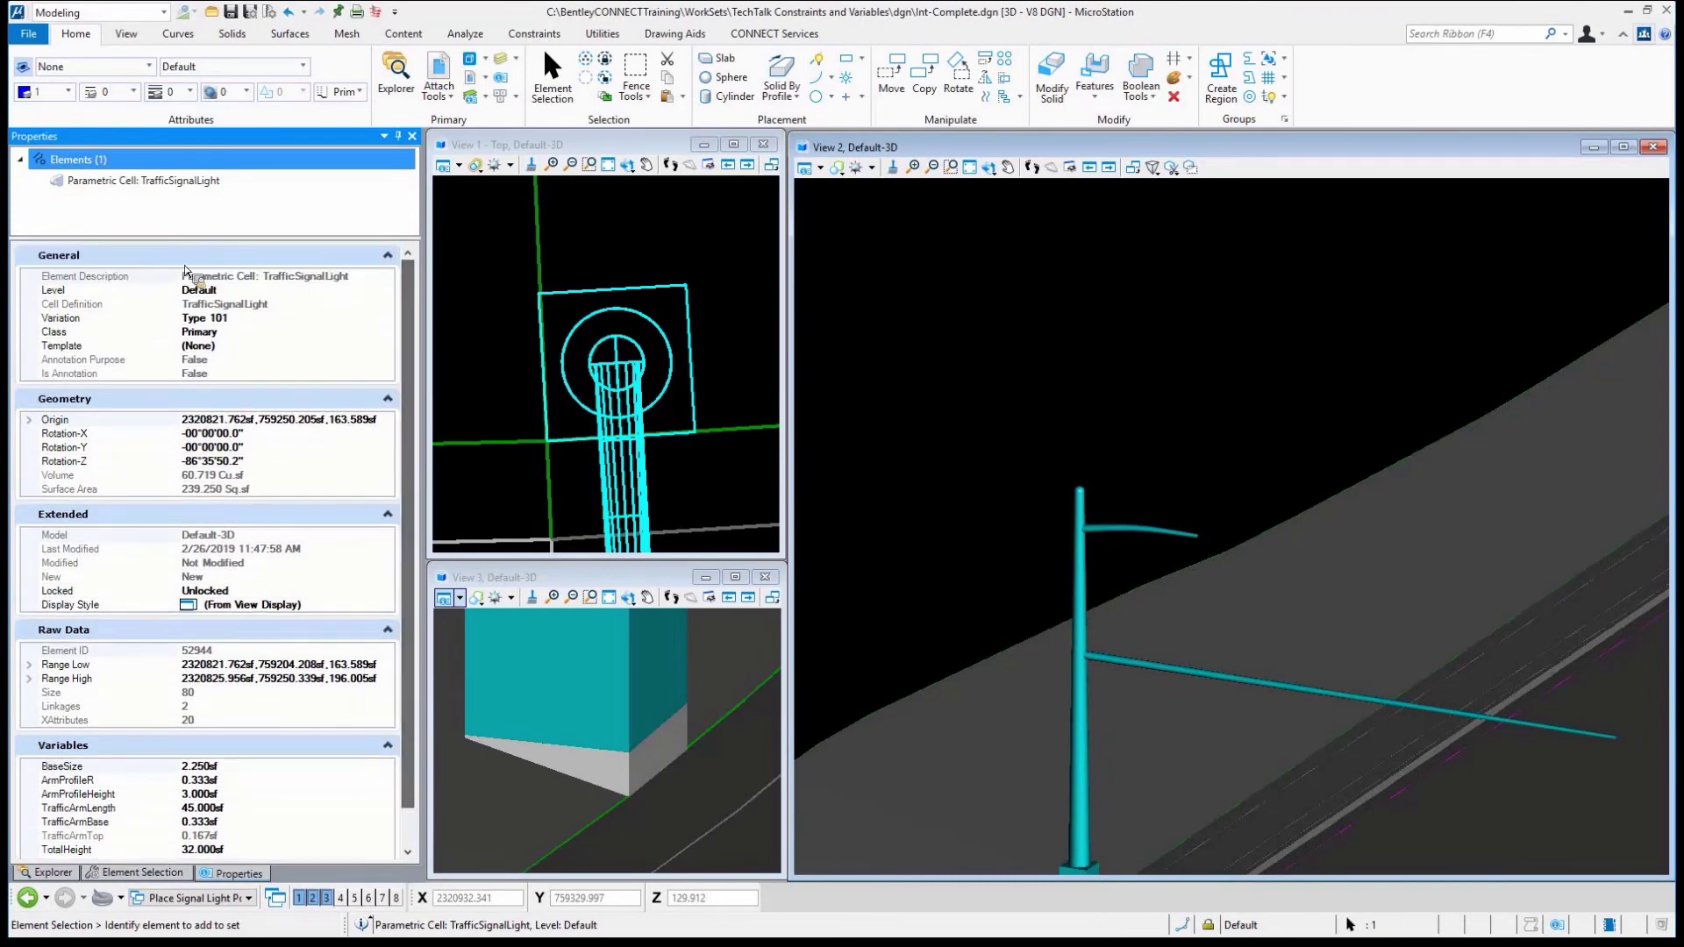
Set the placed signal light's variation to Type 102, deselect it and inspect the updated pole in the views.
click(265, 323)
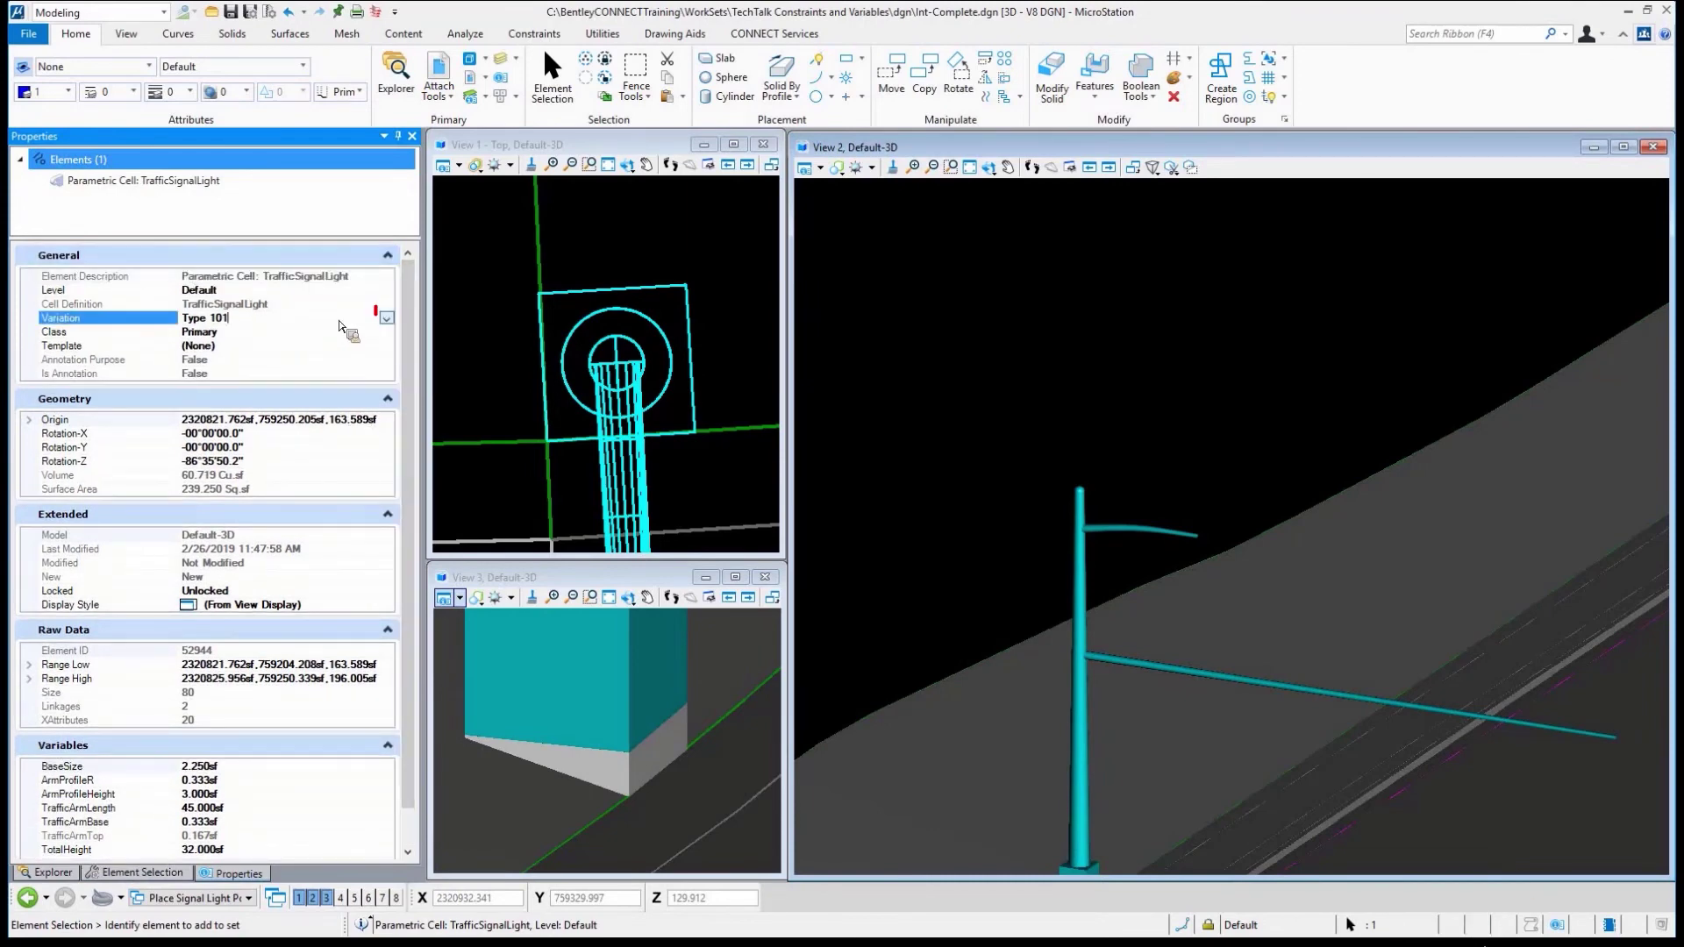
click(387, 320)
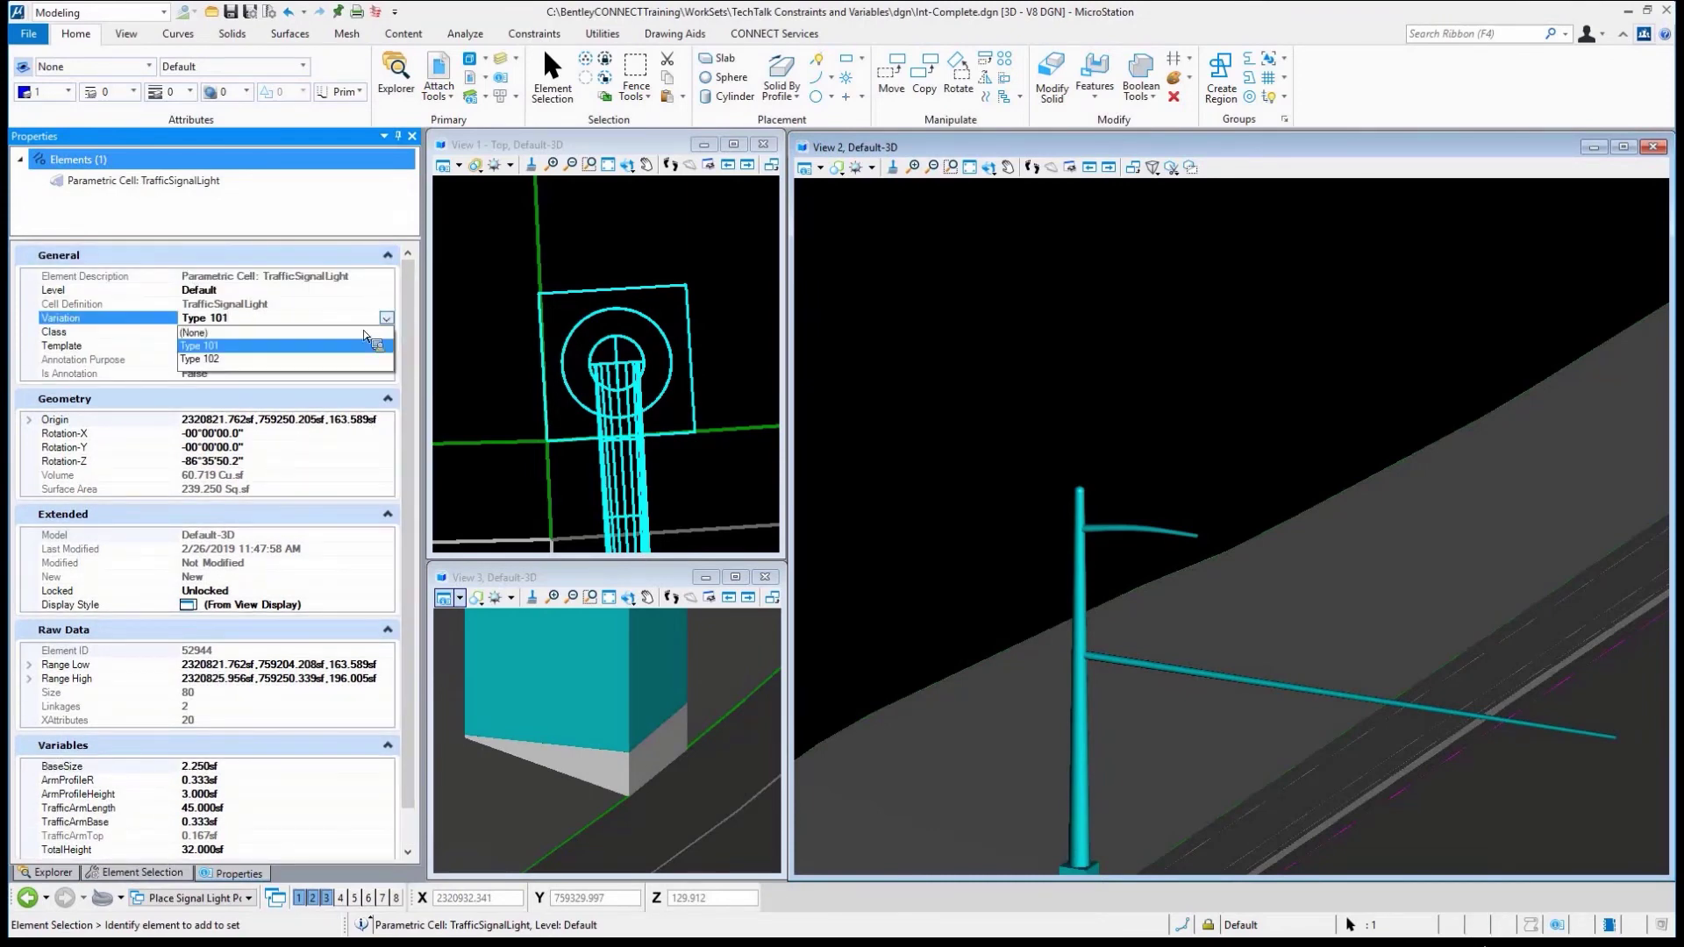
click(203, 367)
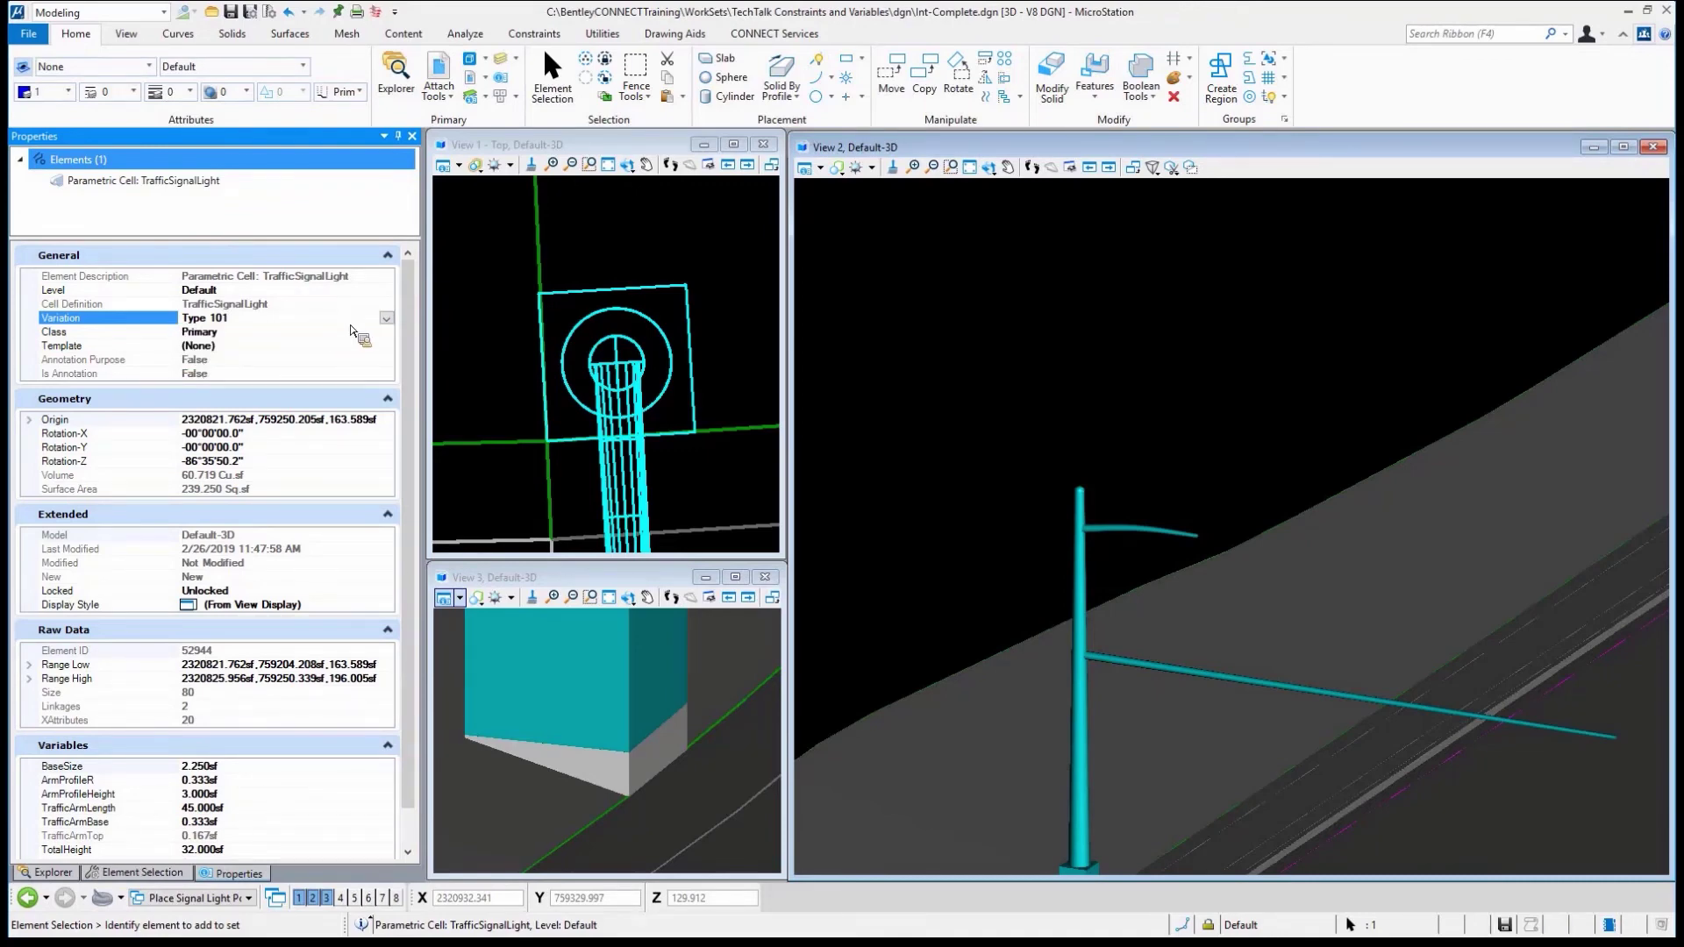
click(878, 376)
scroll(877, 376, down, 3)
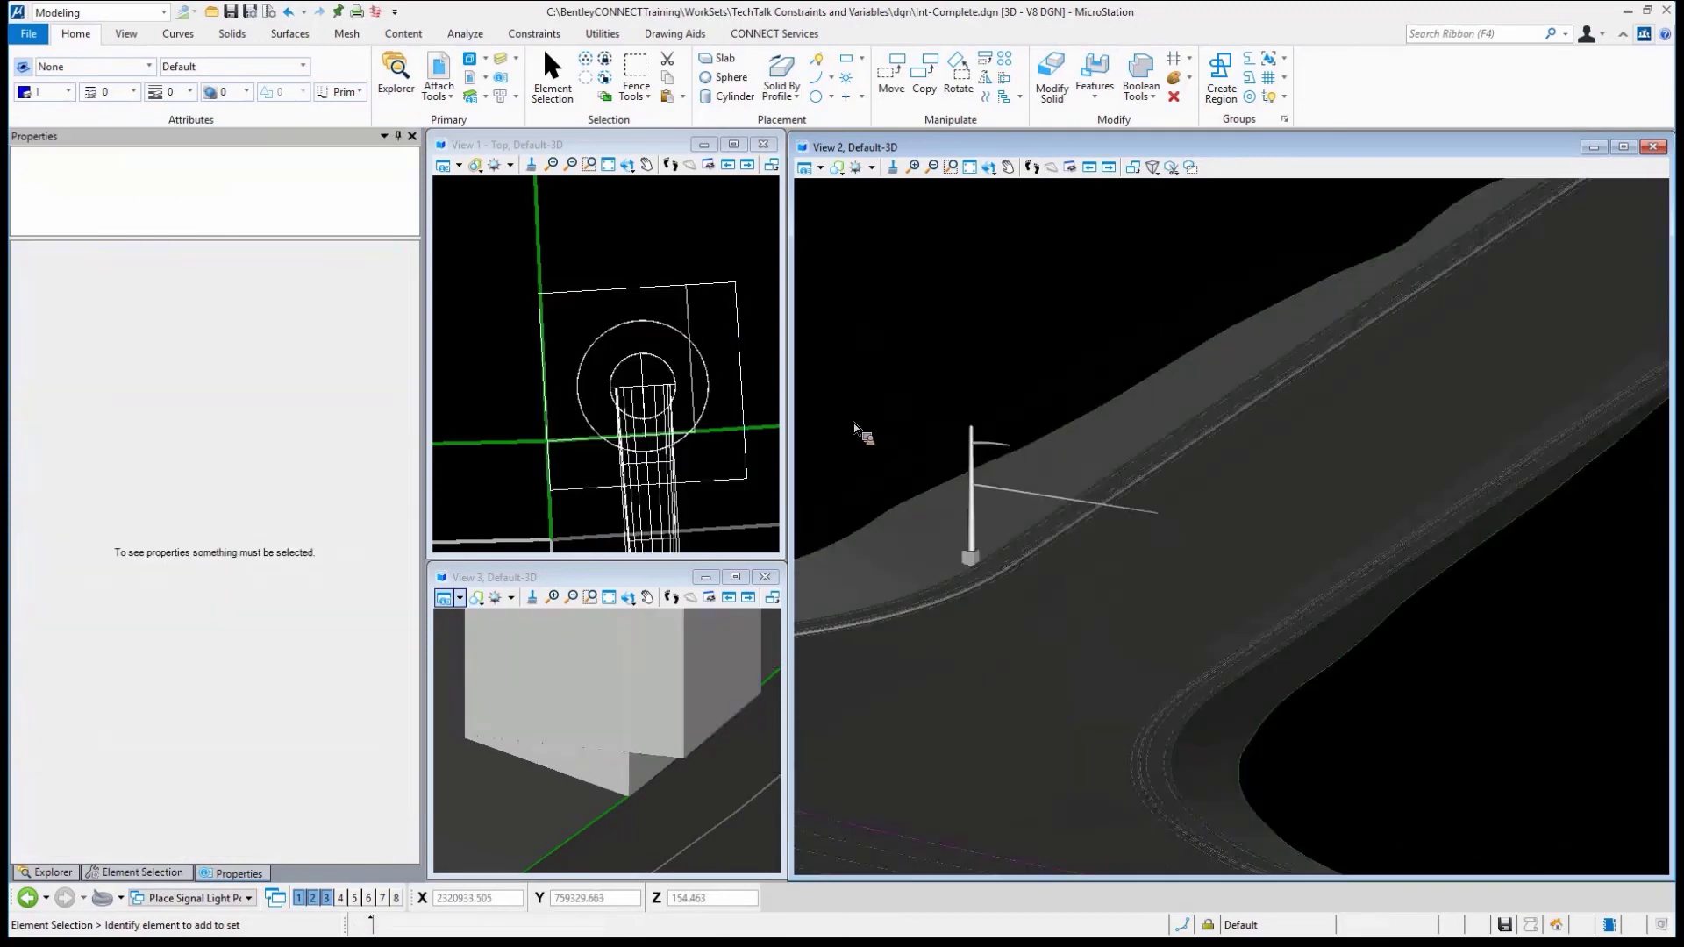
scroll(855, 430, up, 2)
scroll(670, 481, down, 3)
scroll(696, 395, up, 5)
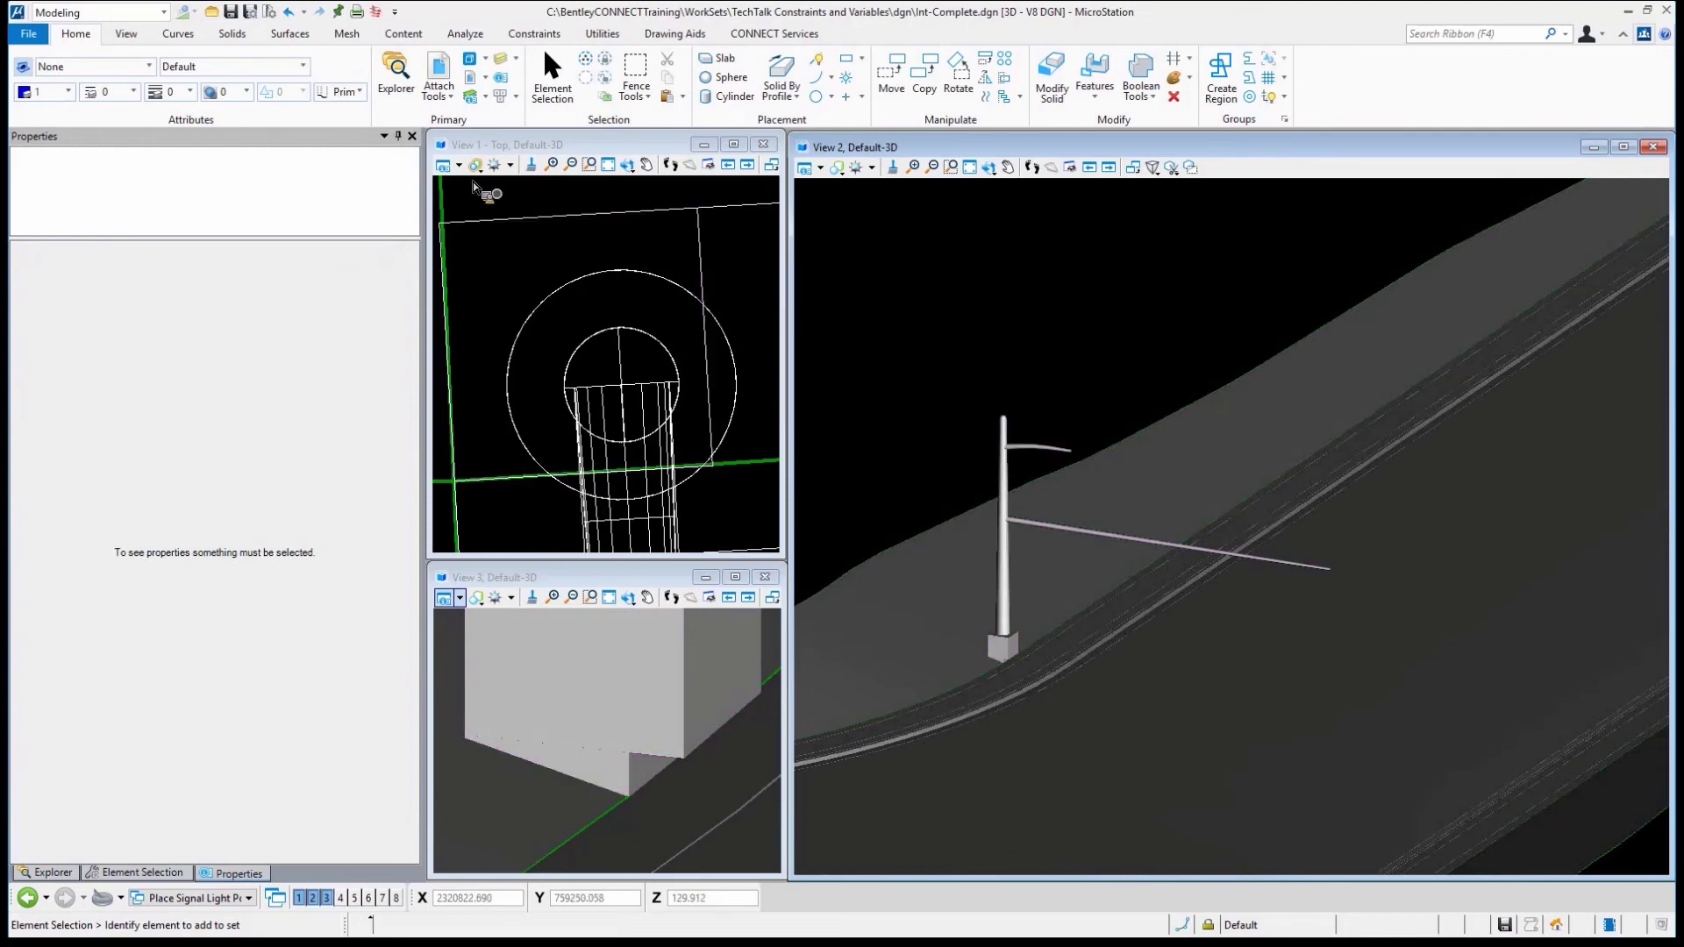
Reselect the placed signal light and set its variation to Type 101.
click(1006, 453)
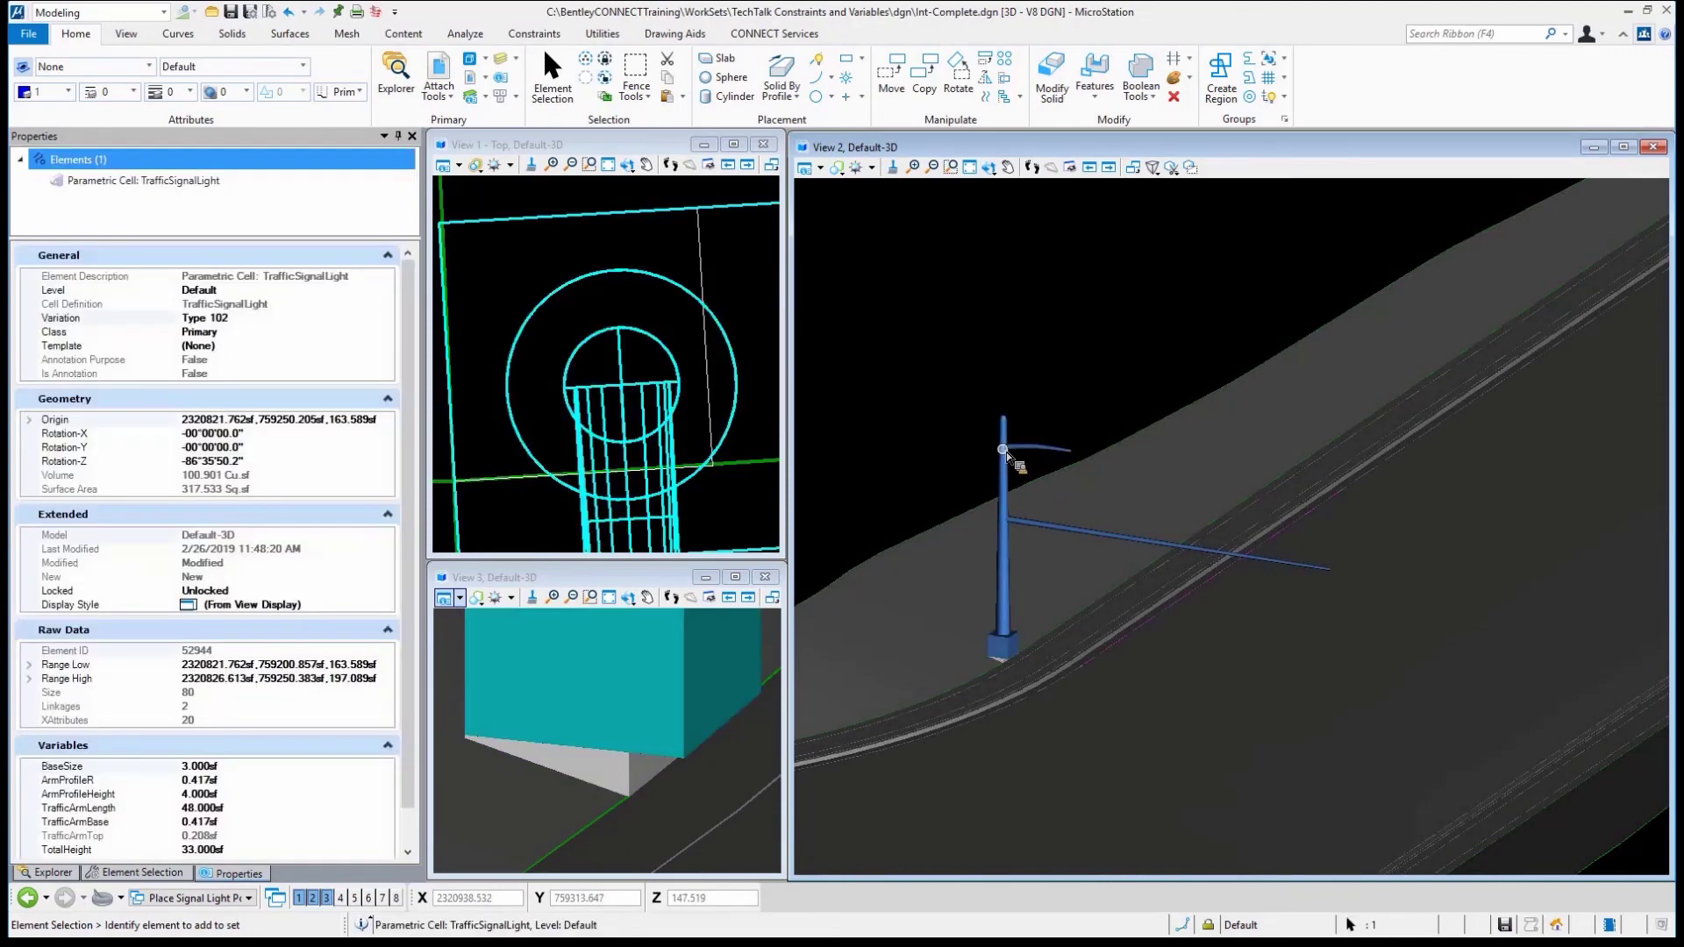
click(386, 318)
click(386, 319)
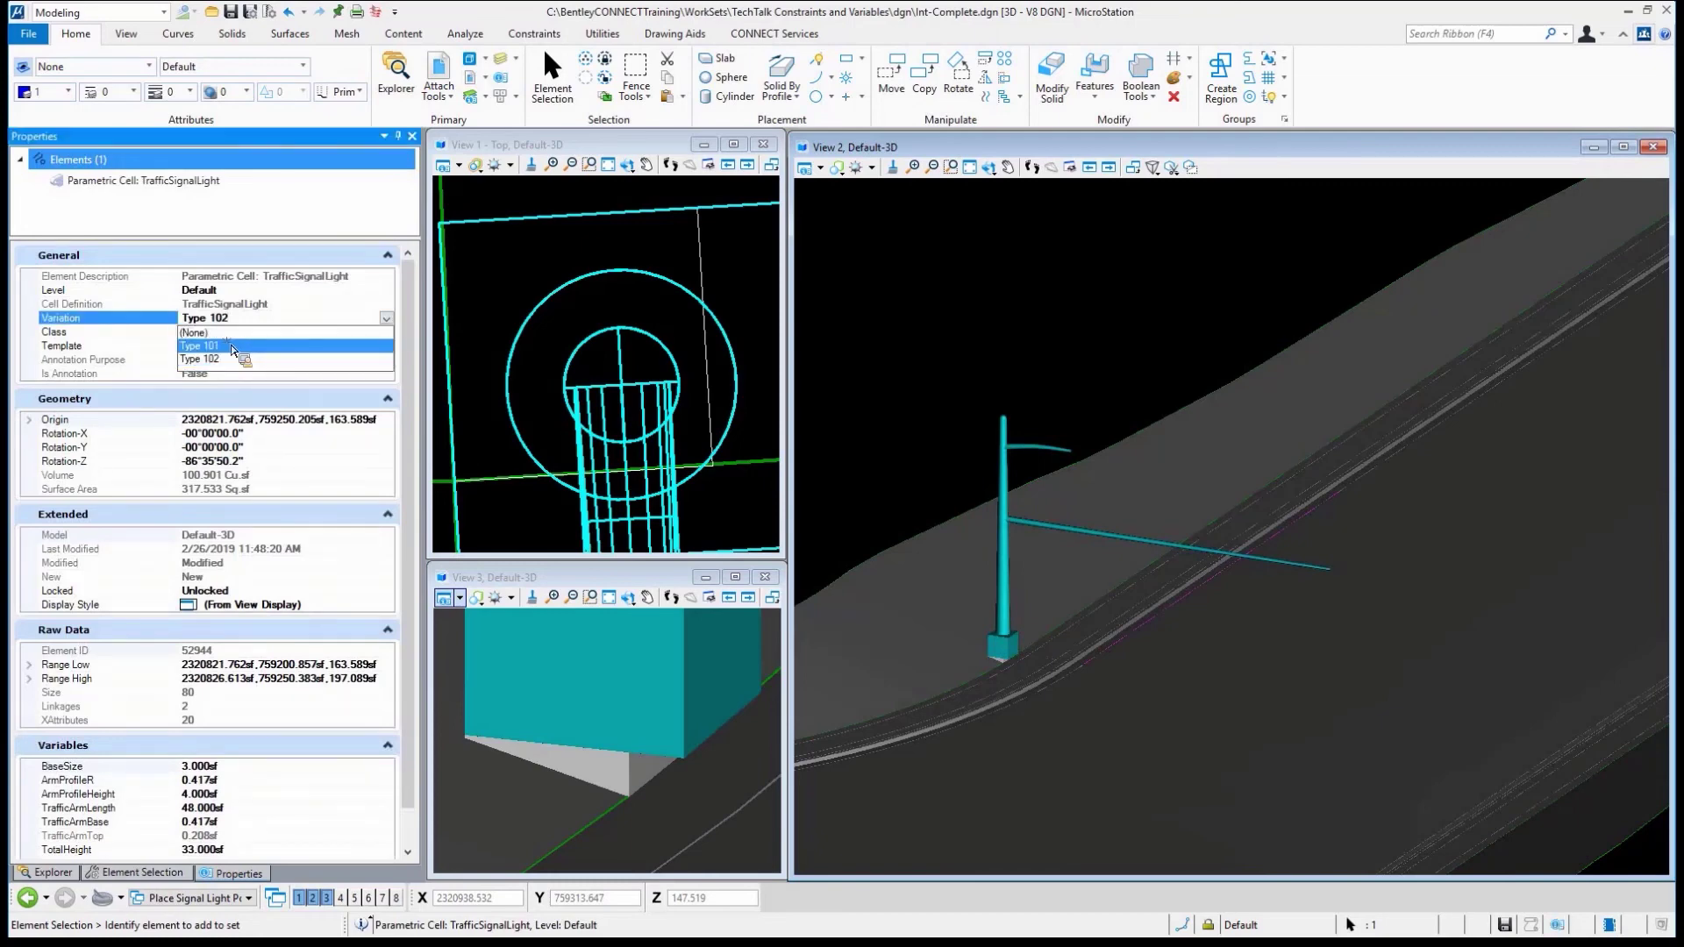
click(232, 347)
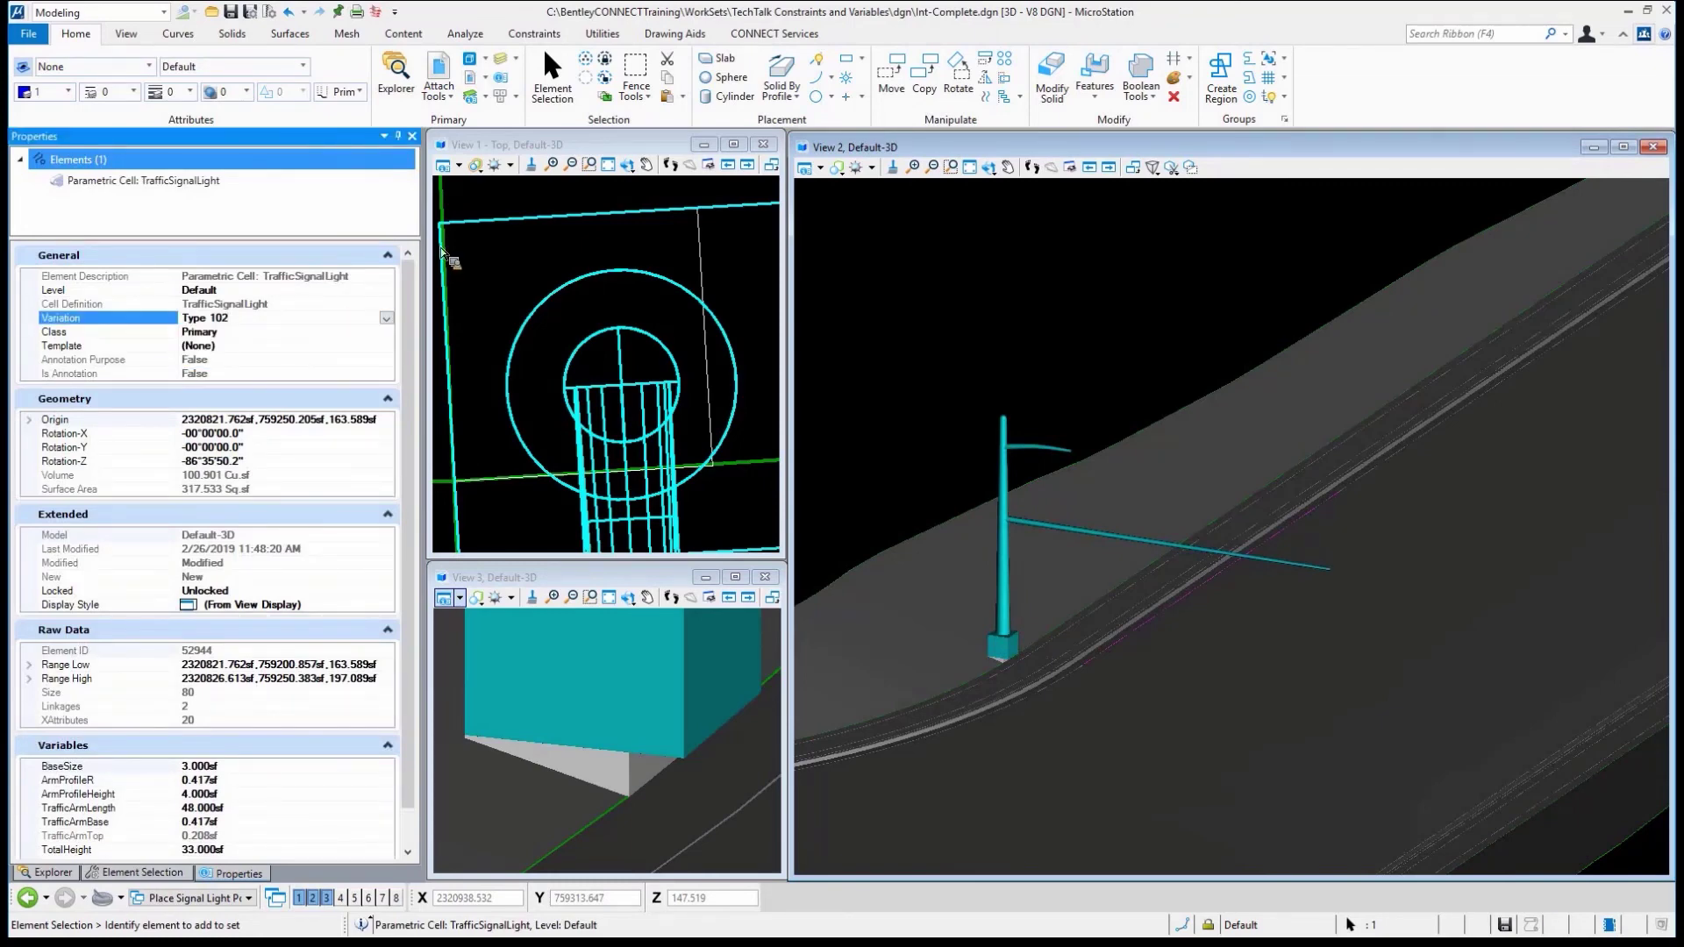